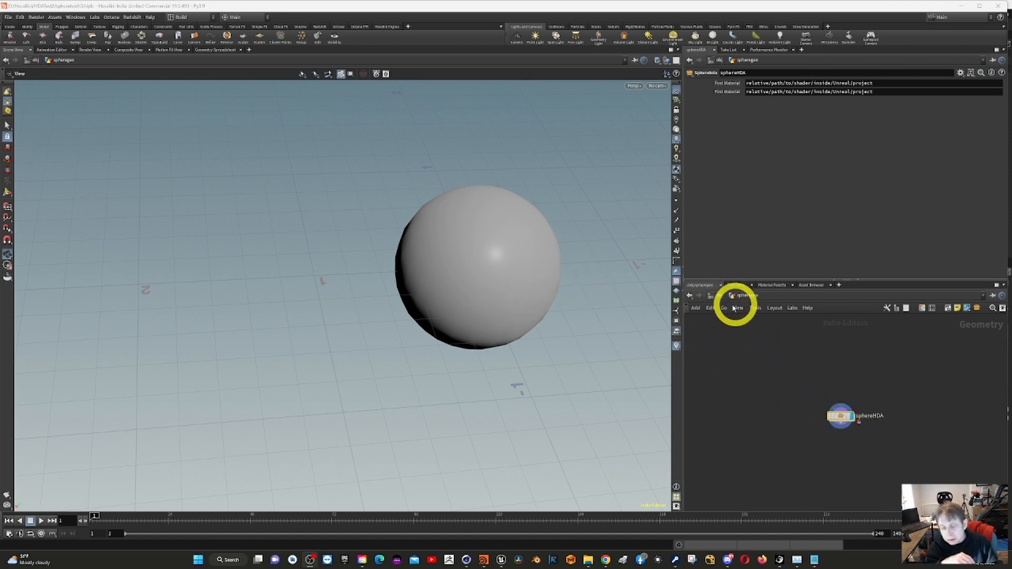
# - Go up to the /obj network level that contains the spheregeo node
pyautogui.click(717, 296)
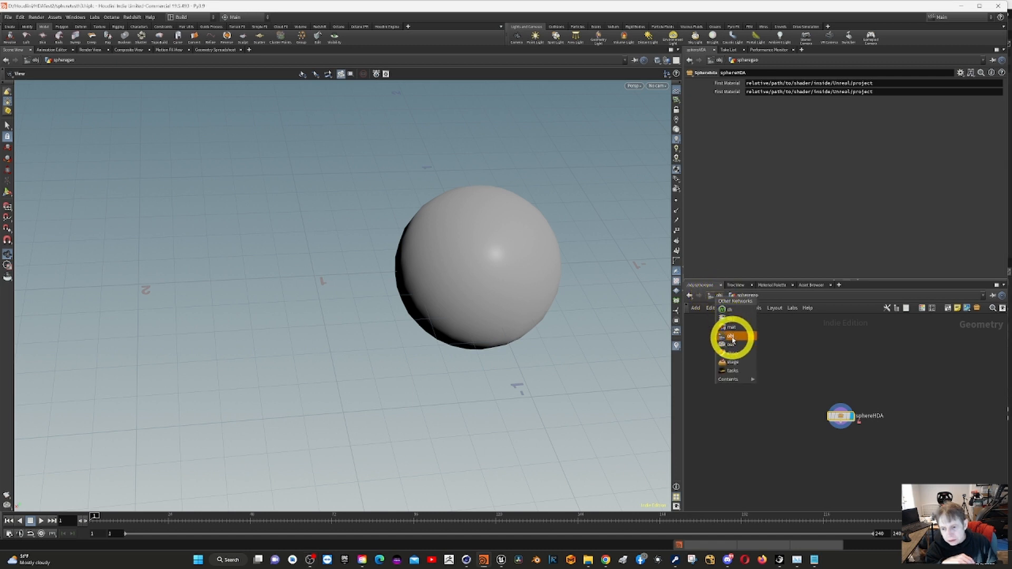
pyautogui.click(732, 338)
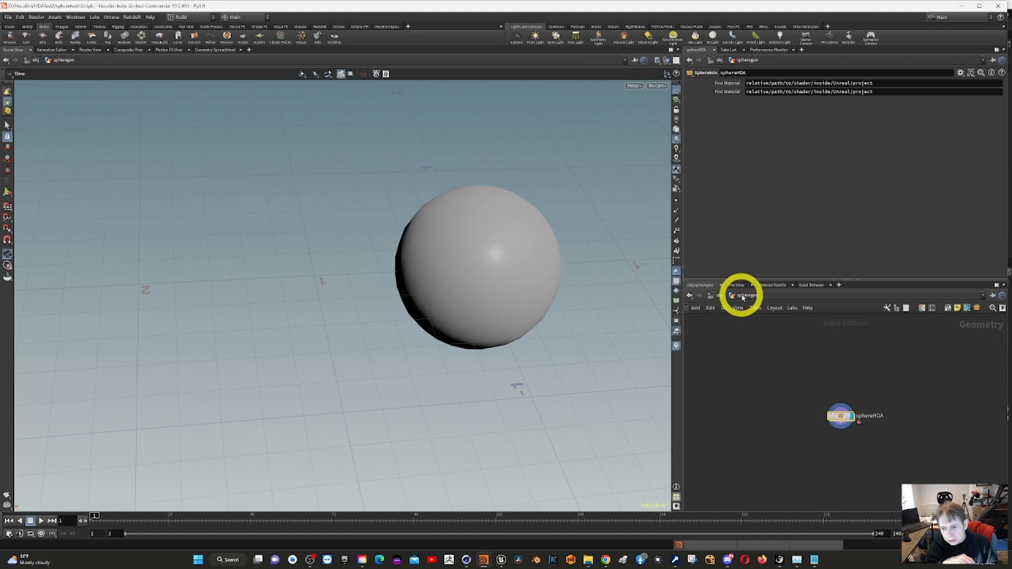
pyautogui.click(716, 298)
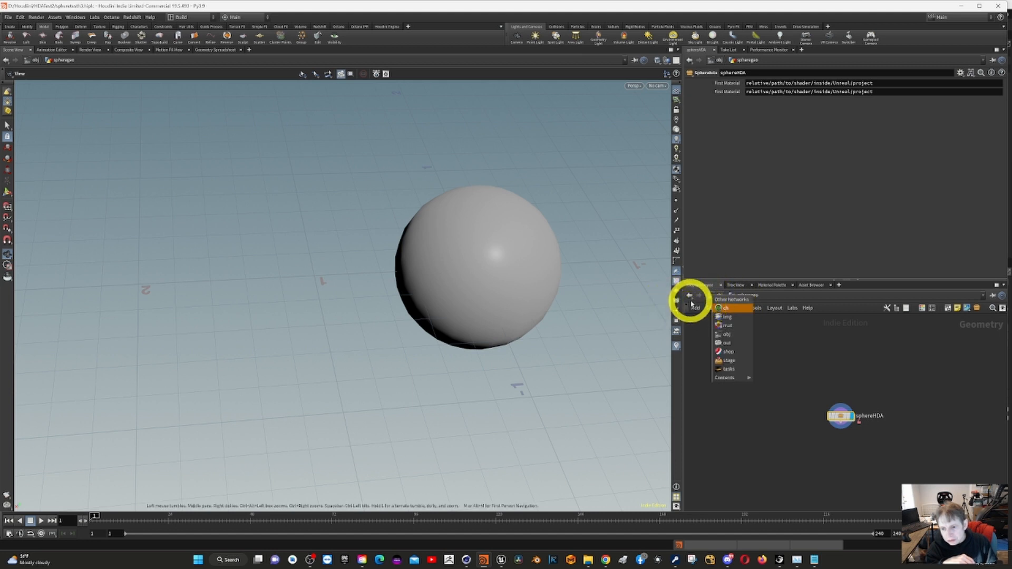
pyautogui.click(693, 299)
pyautogui.click(691, 299)
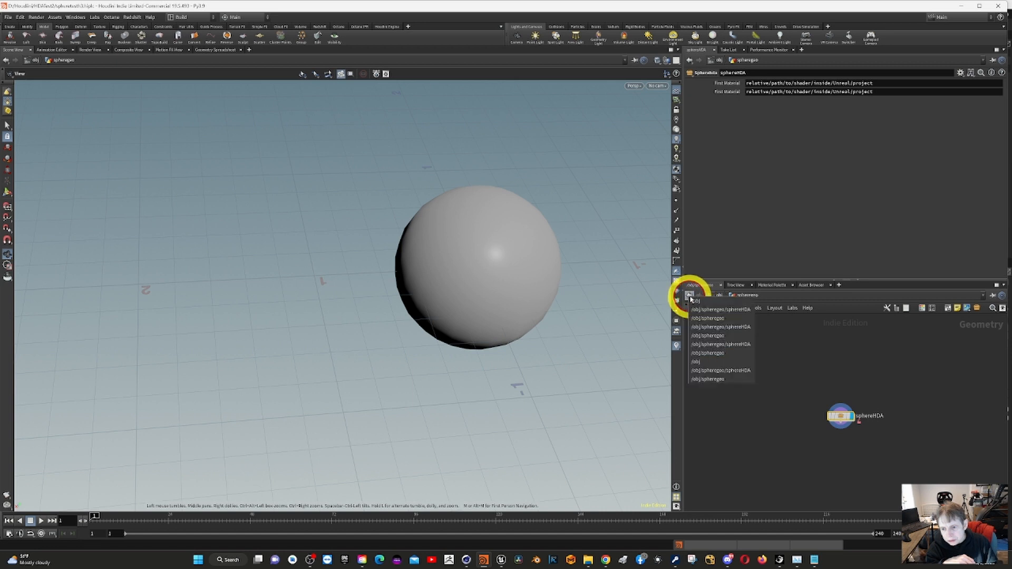
pyautogui.click(704, 302)
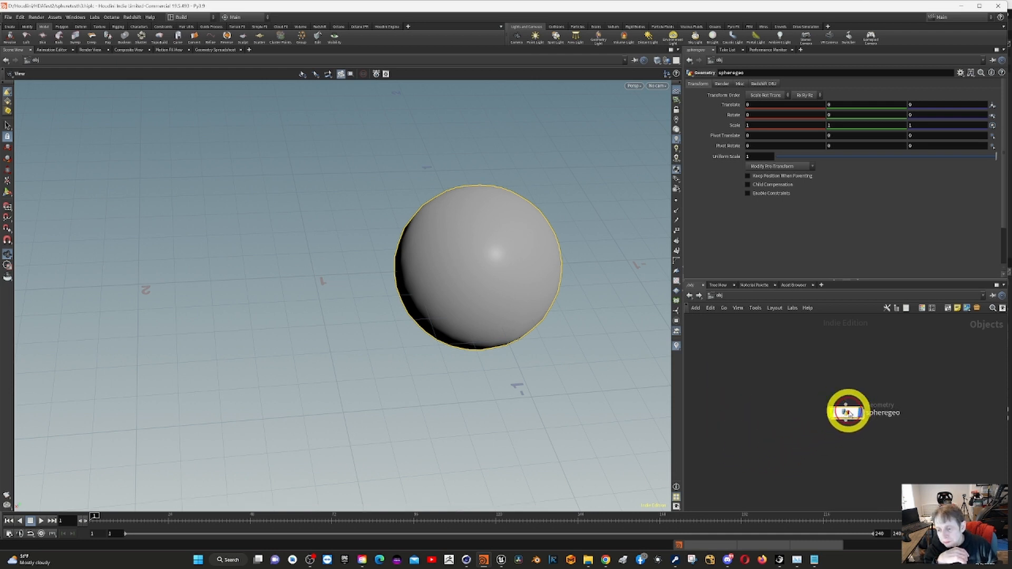
# - Dive through spheregeo into the sphereHDA network and make sphere1 the displayed node
pyautogui.doubleClick(849, 413)
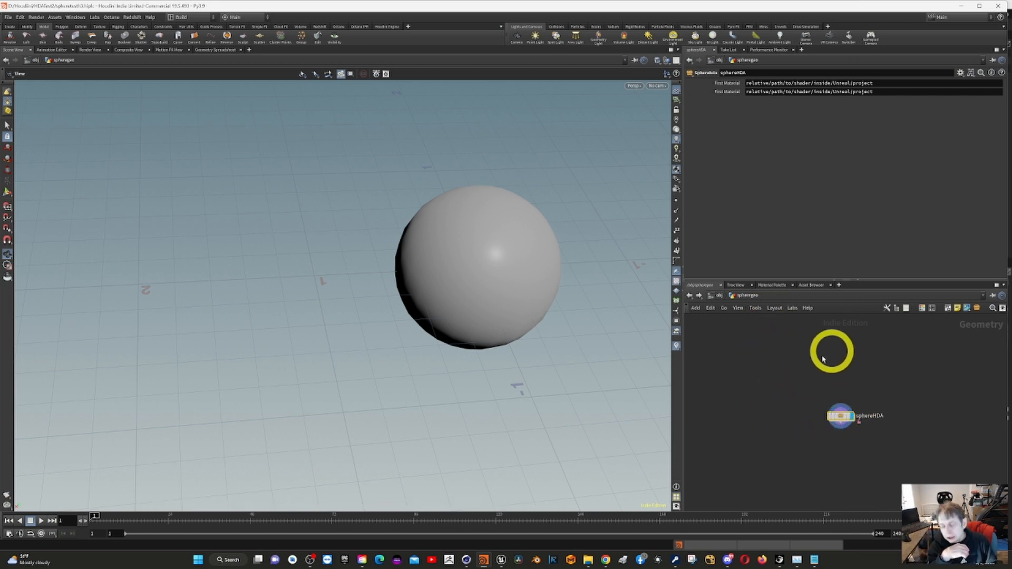
pyautogui.doubleClick(841, 418)
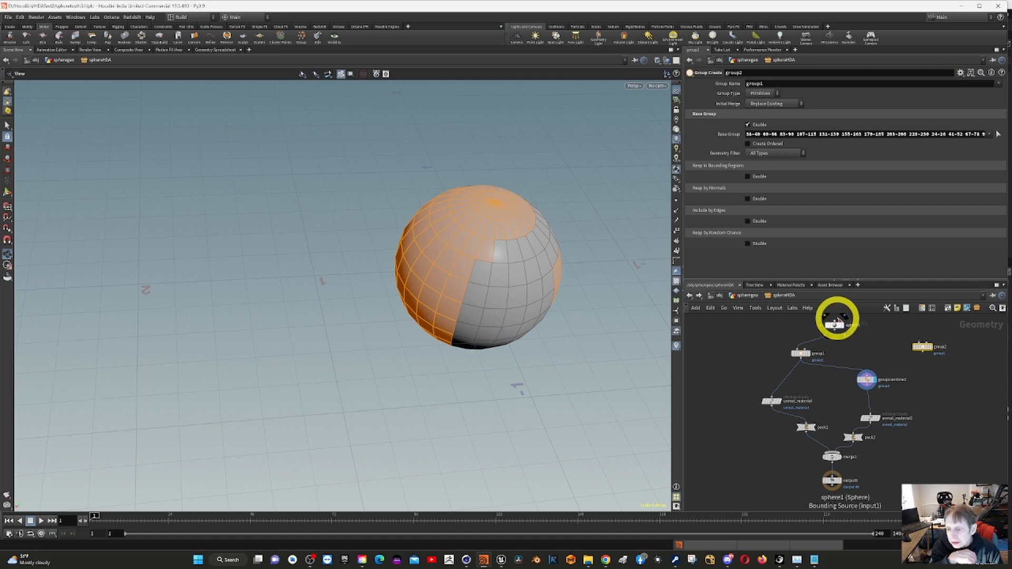
pyautogui.click(841, 325)
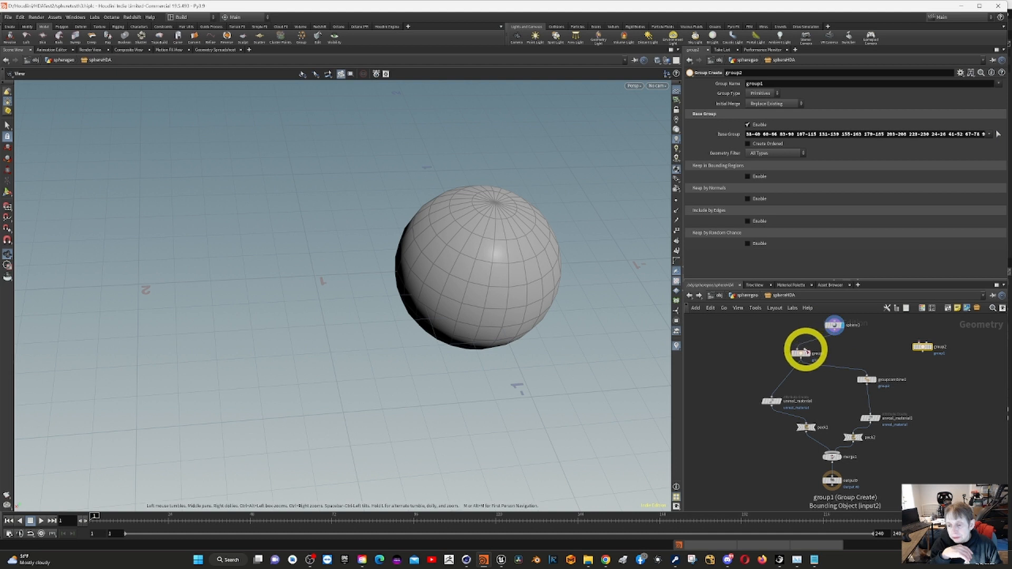
# - Review the parameters of group1 and groupcombine1, and check the node information of unreal_material and unreal_material1
pyautogui.click(801, 354)
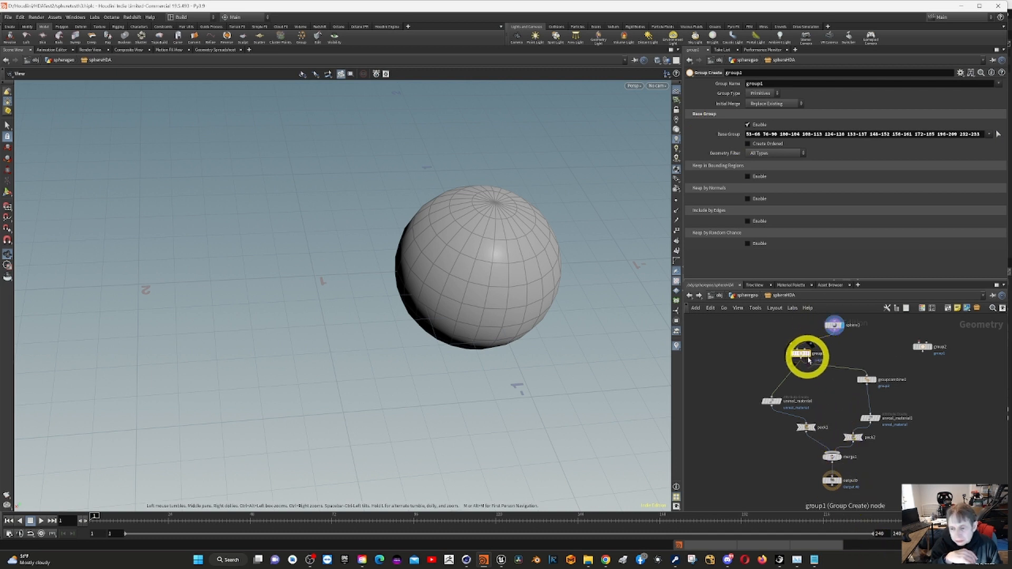
pyautogui.click(865, 381)
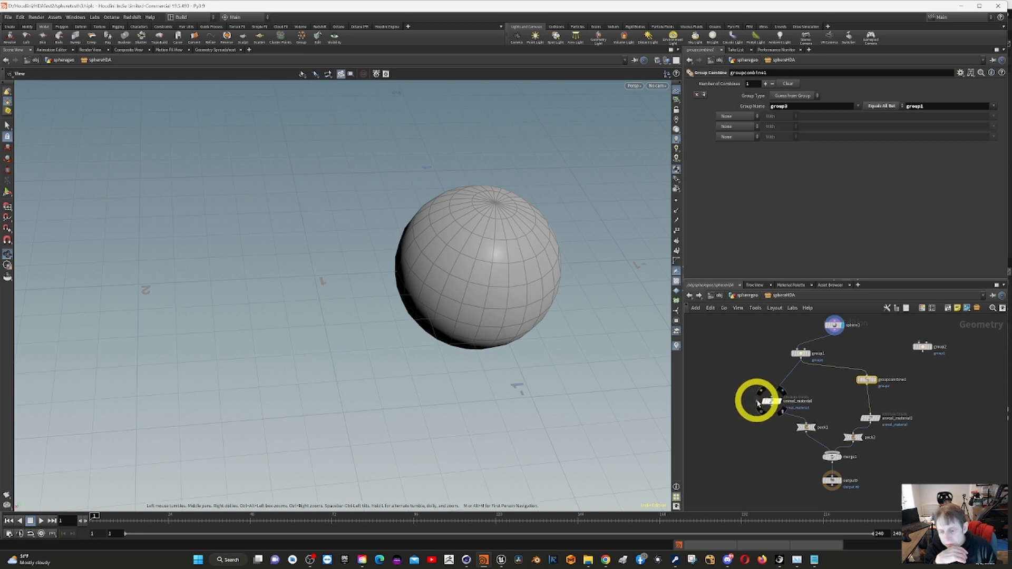
pyautogui.click(758, 403)
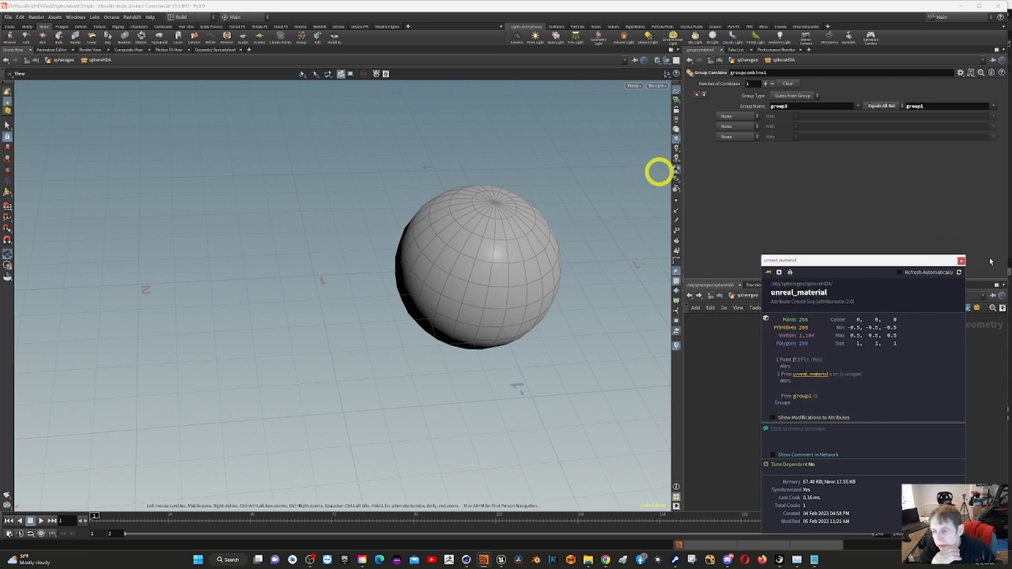
pyautogui.click(961, 262)
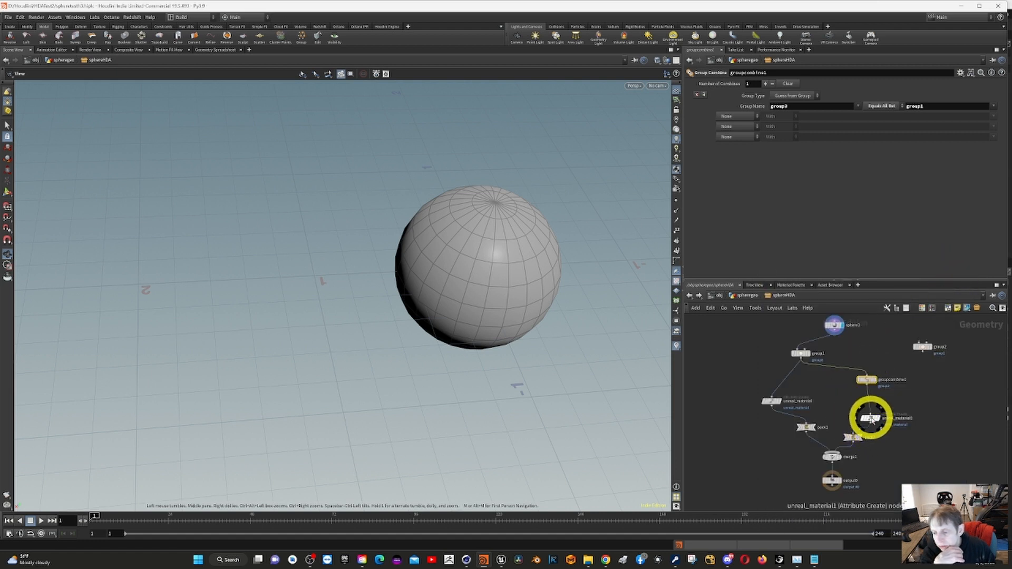
pyautogui.click(858, 418)
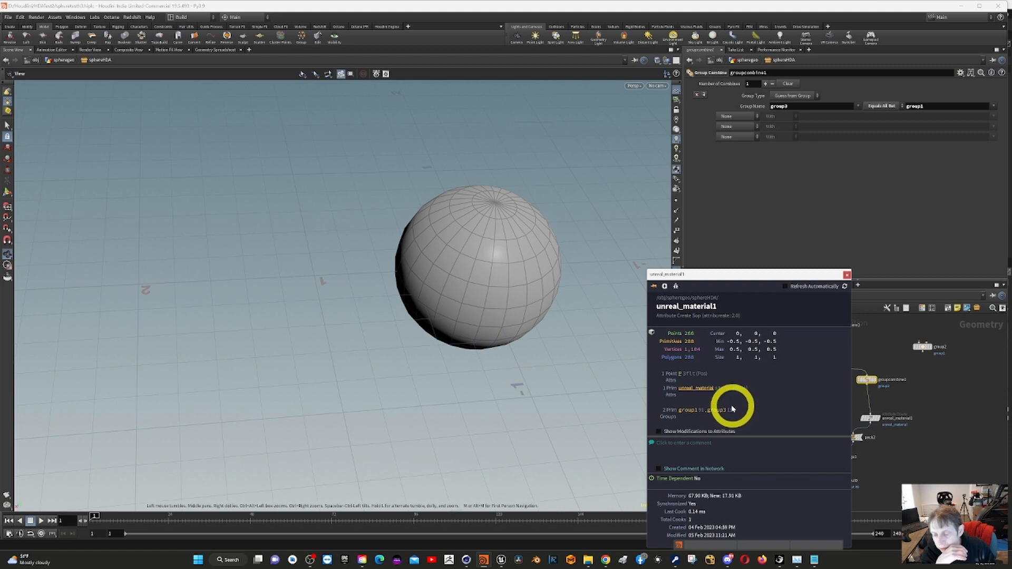
pyautogui.click(847, 275)
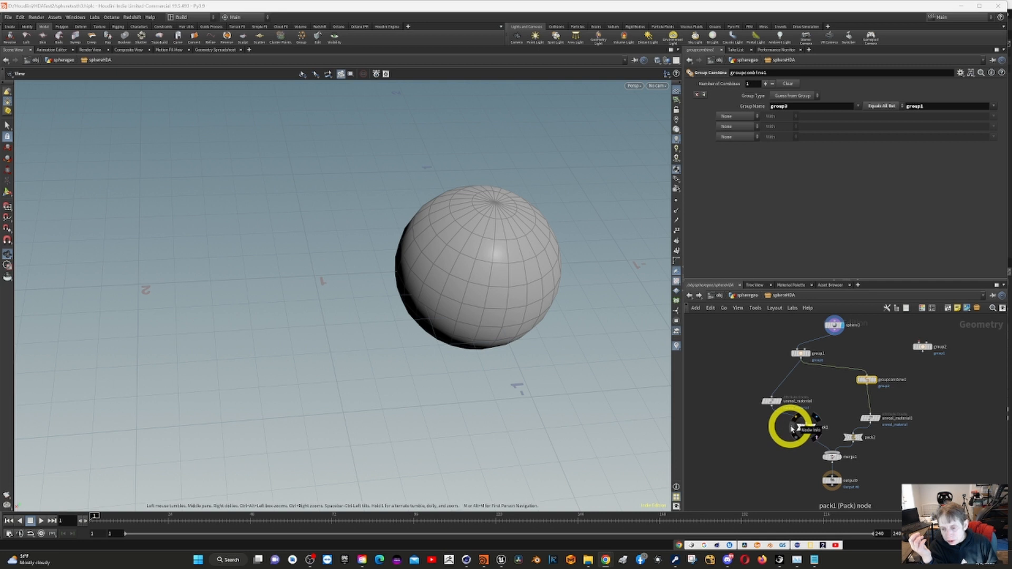
# - Check the node information of pack1 and pack2 and close both info windows
pyautogui.click(792, 428)
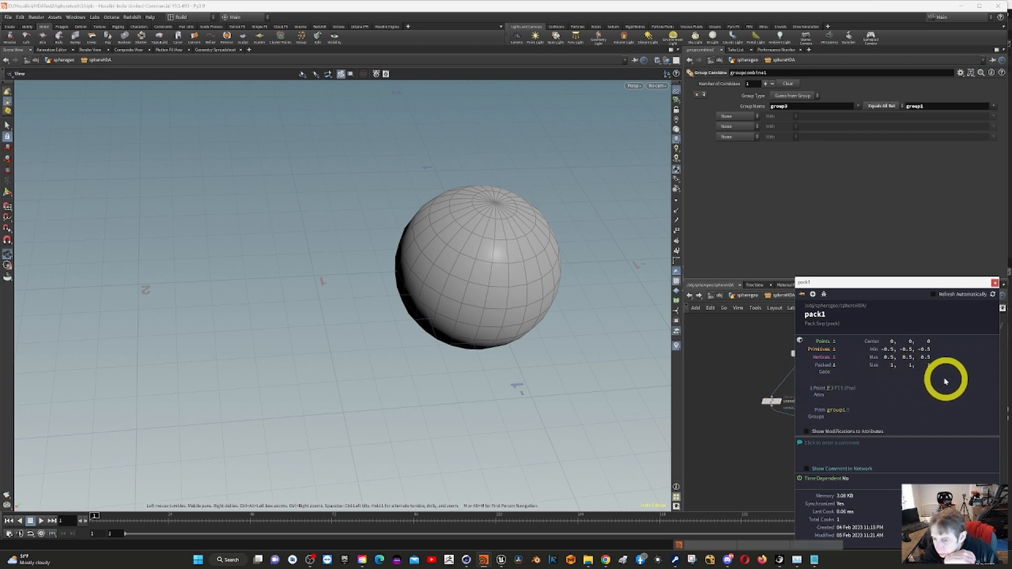
pyautogui.click(996, 285)
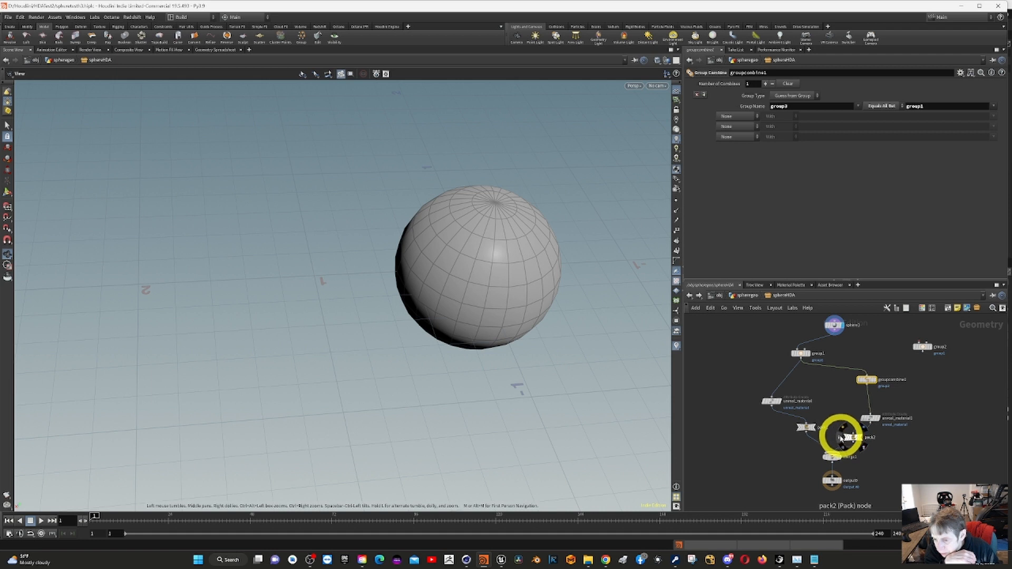
pyautogui.click(840, 439)
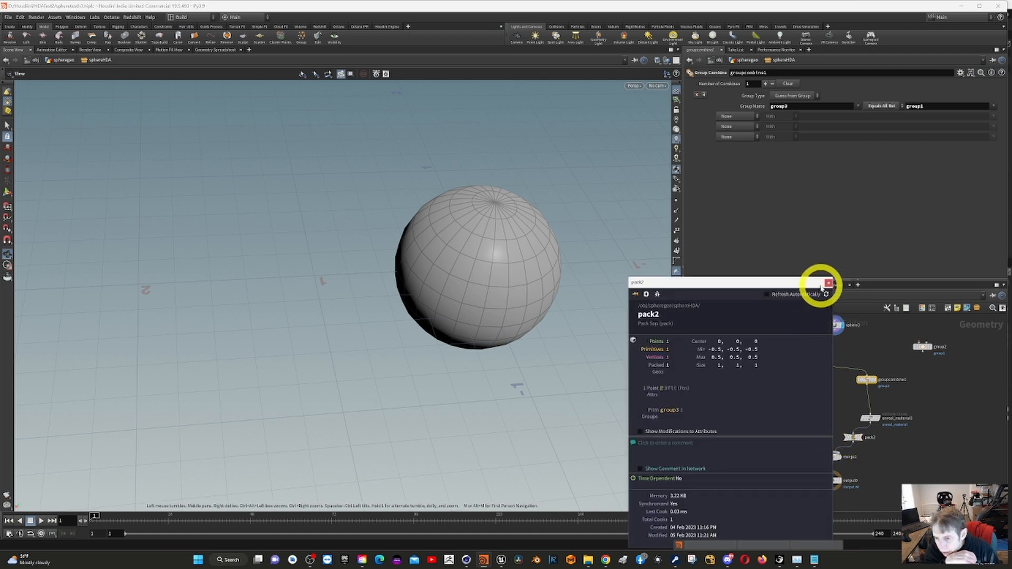
pyautogui.click(827, 282)
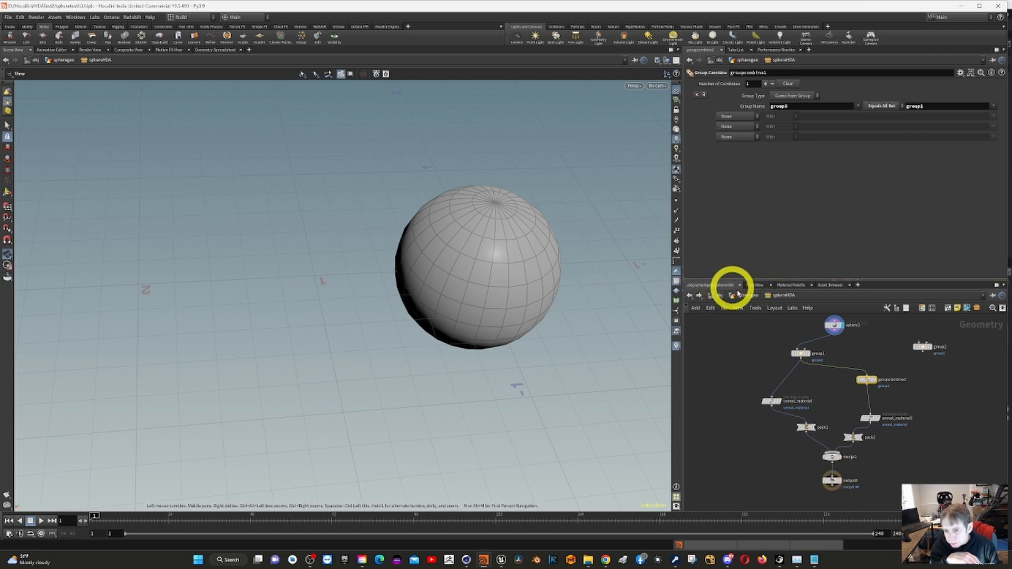
# - Return to the spheregeo network and open the Edit Parameter Interface window for the sphereHDA node
pyautogui.click(689, 297)
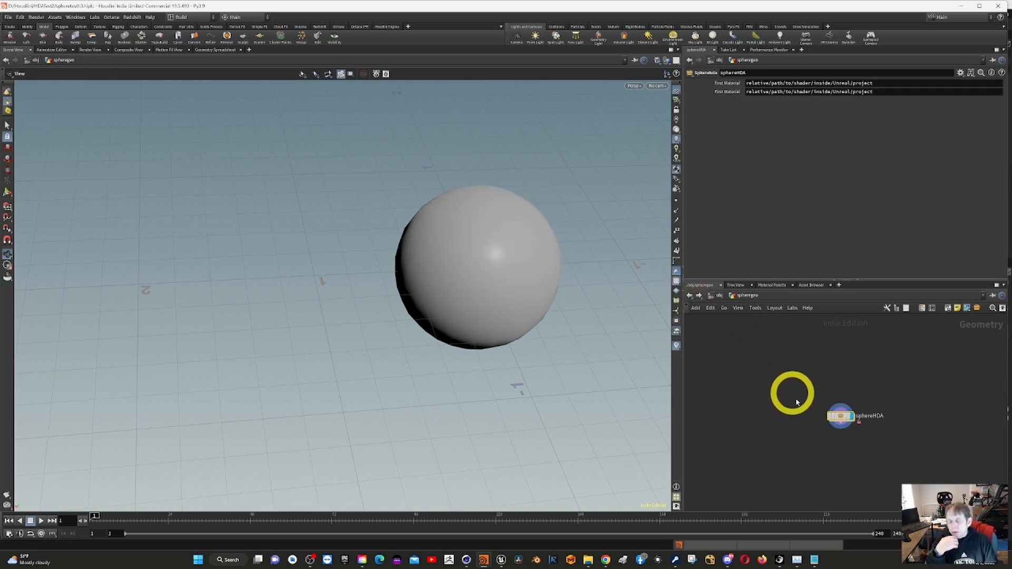
pyautogui.doubleClick(839, 416)
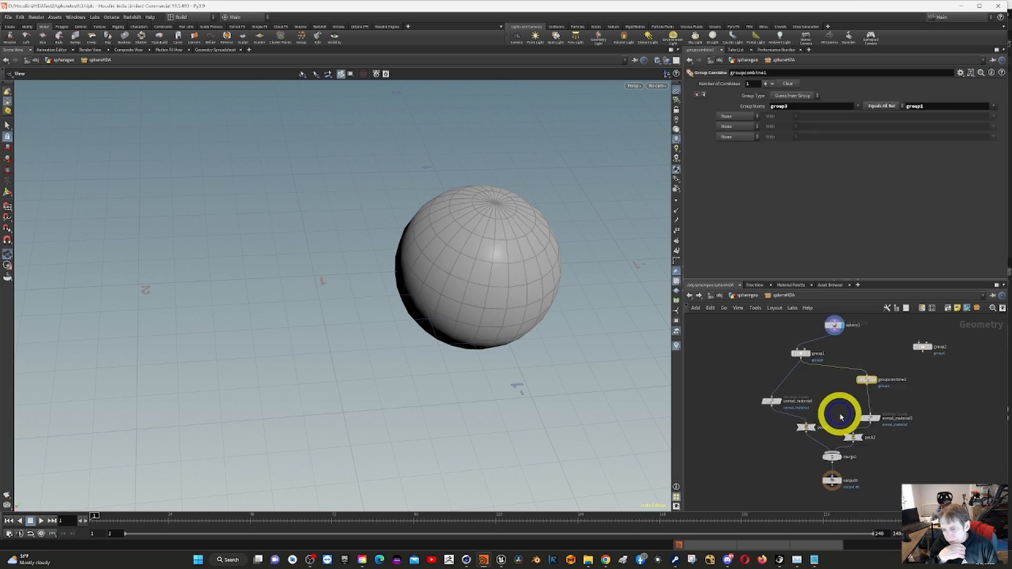
pyautogui.rightClick(689, 297)
pyautogui.click(690, 299)
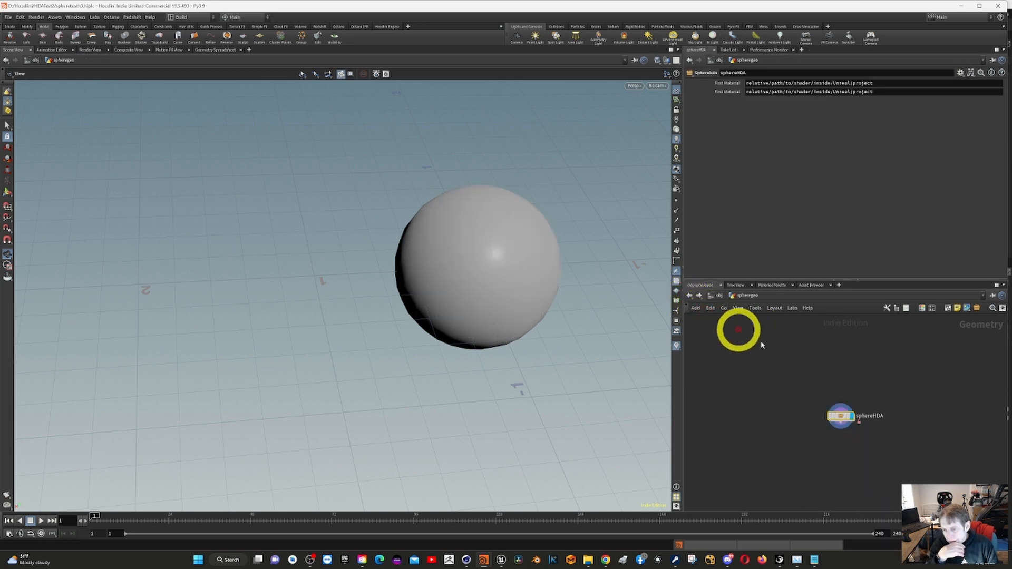
pyautogui.rightClick(840, 420)
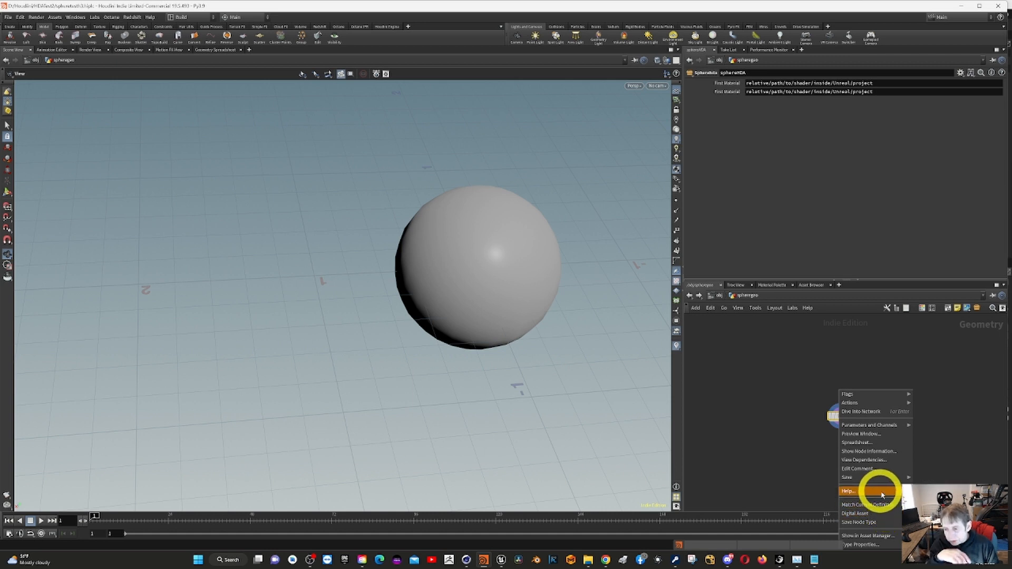
pyautogui.moveTo(910, 428)
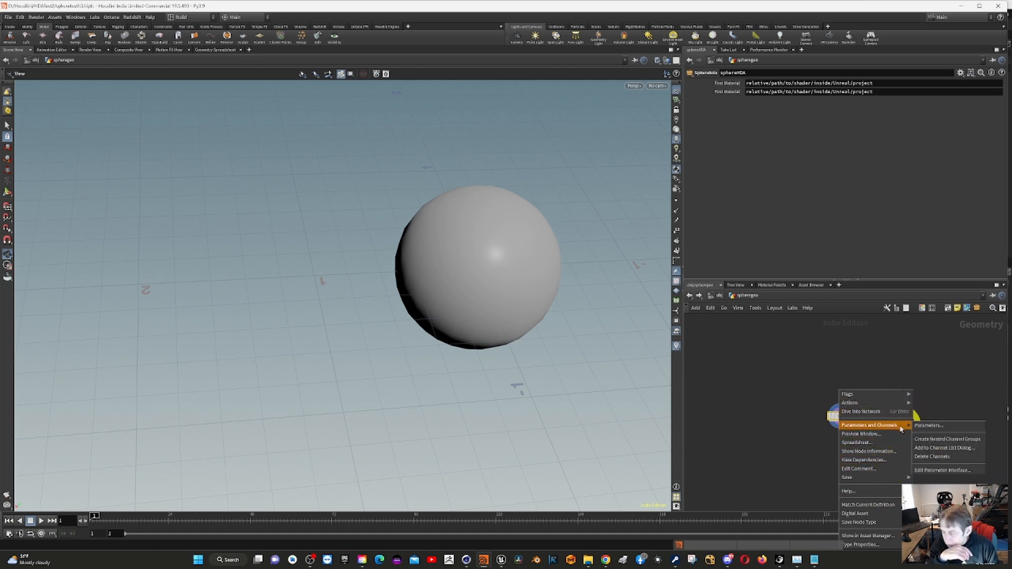
pyautogui.click(959, 473)
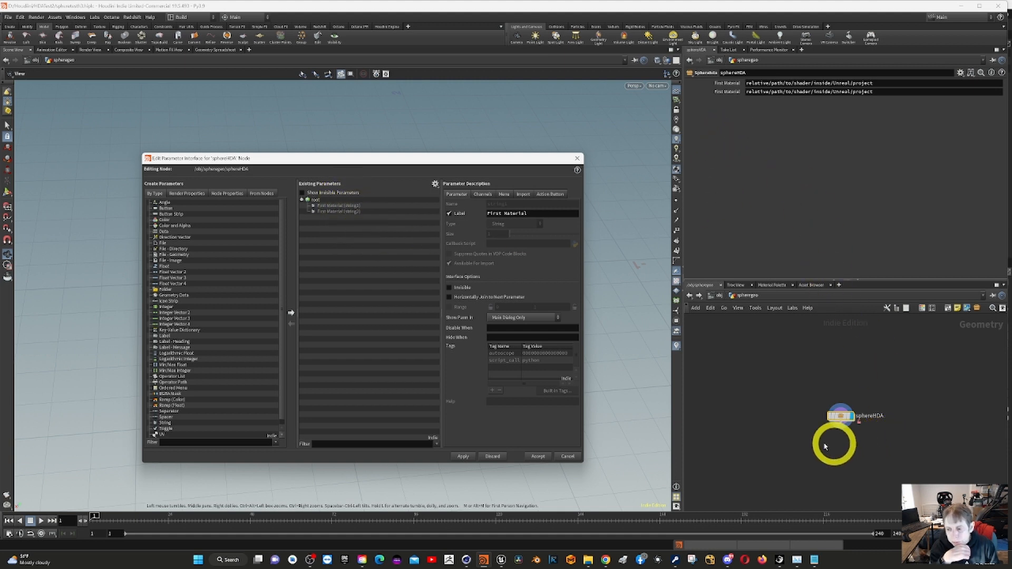
# - Show the parameters of unreal_material inside sphereHDA and cancel the parameter interface editor
pyautogui.doubleClick(839, 418)
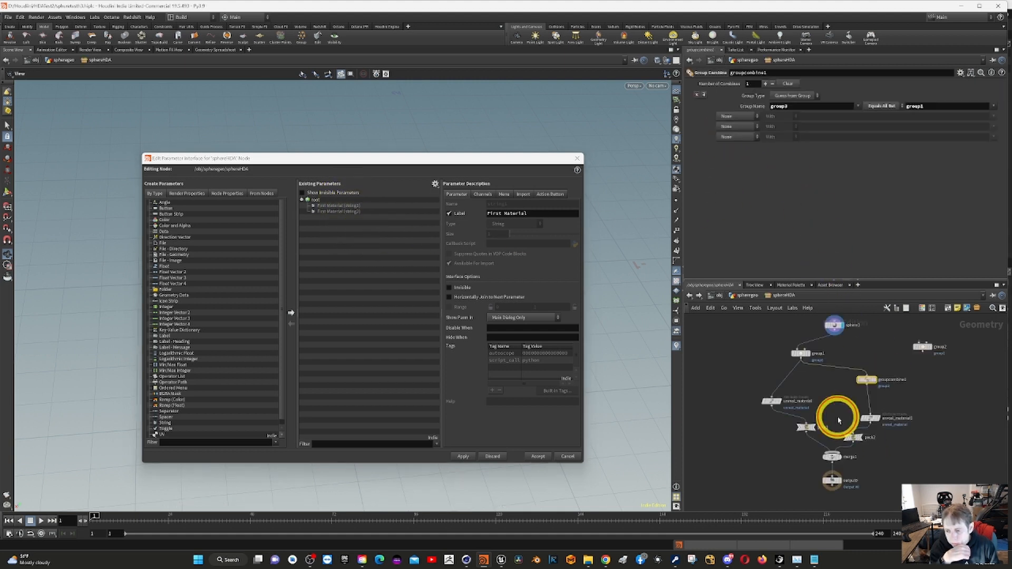
pyautogui.click(773, 404)
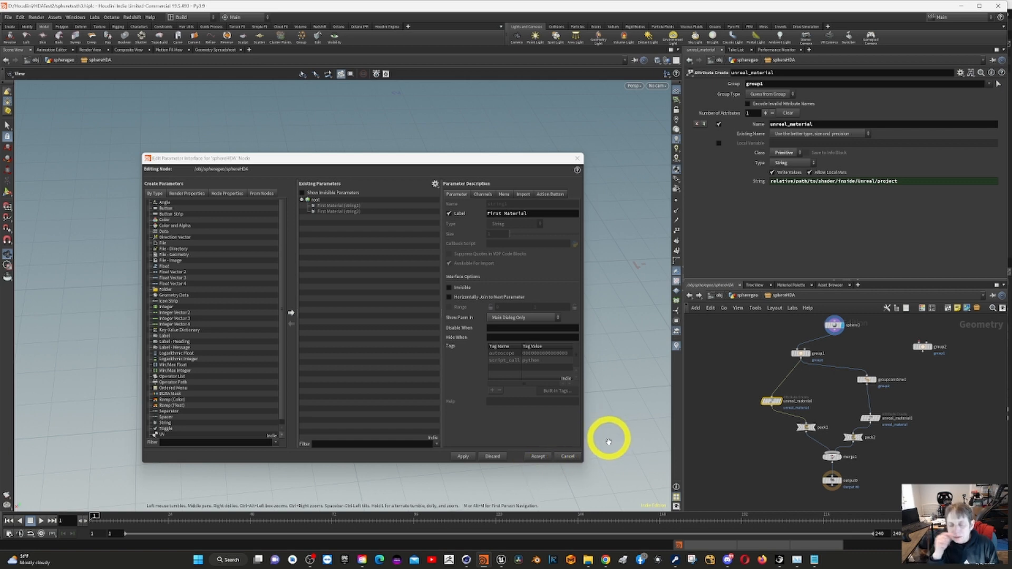
pyautogui.click(568, 457)
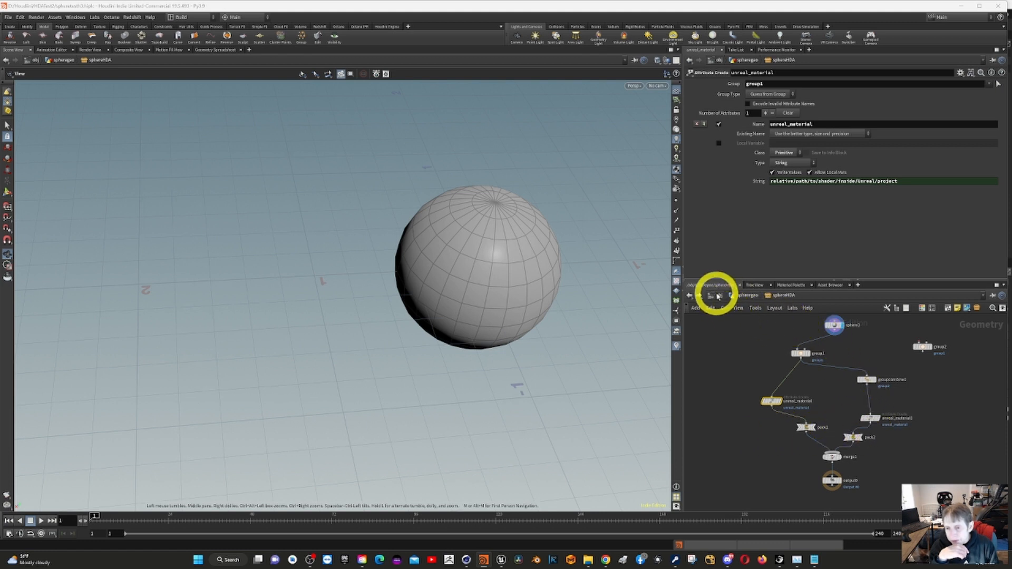
# - Go back up to the spheregeo network, view the Type Properties of sphereHDA and close them without editing
pyautogui.click(740, 296)
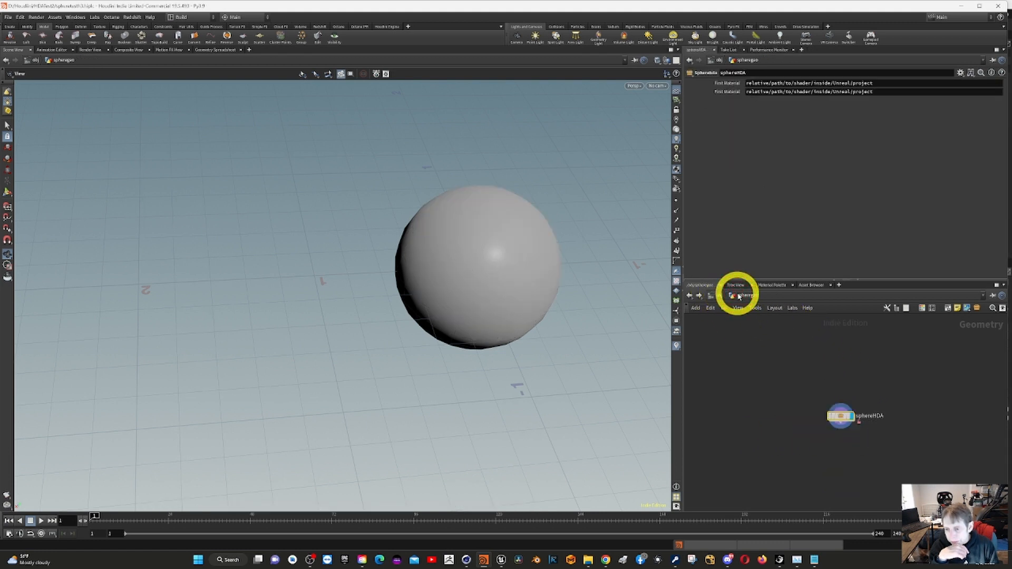
pyautogui.rightClick(833, 416)
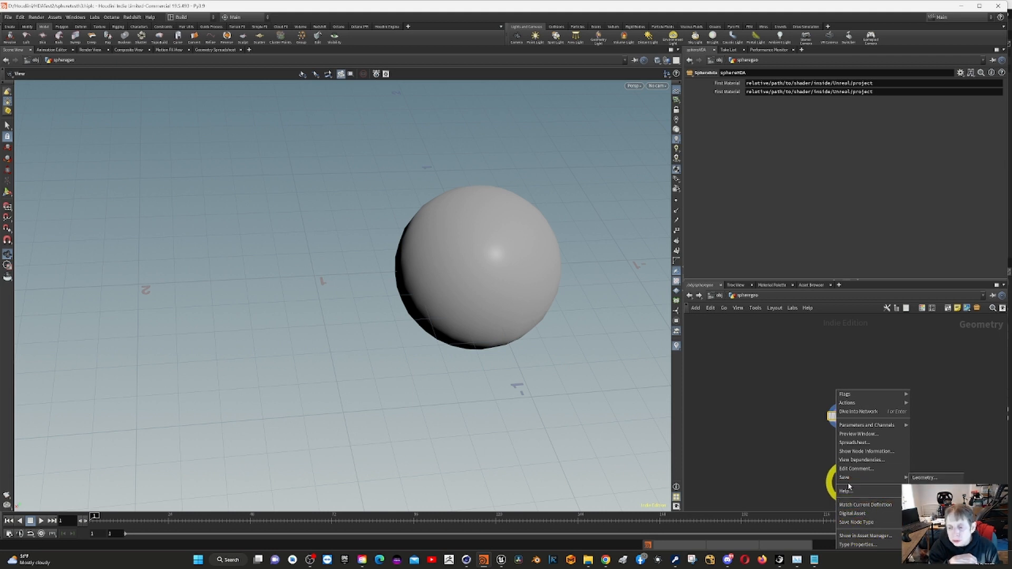
pyautogui.click(859, 544)
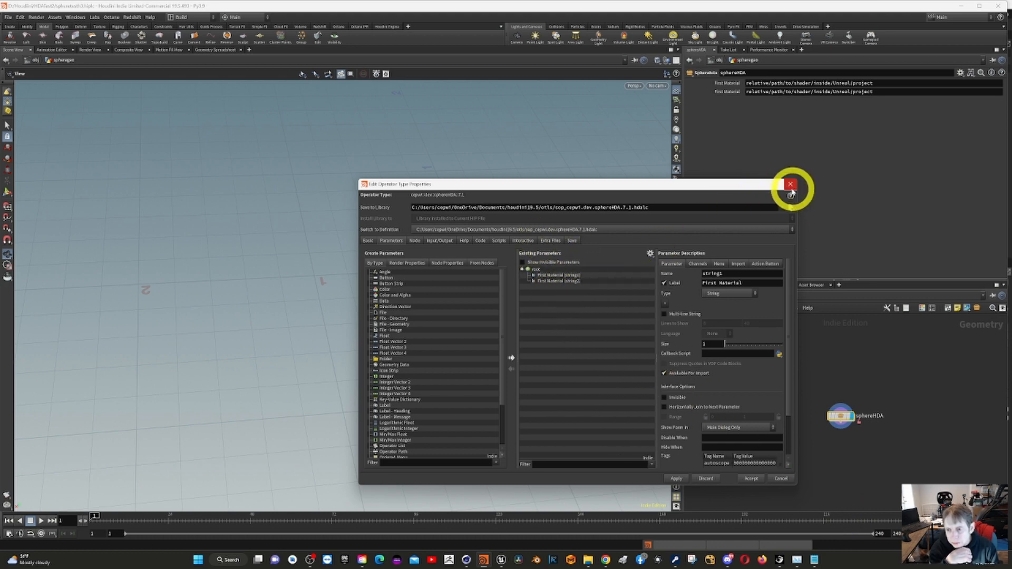
pyautogui.click(790, 184)
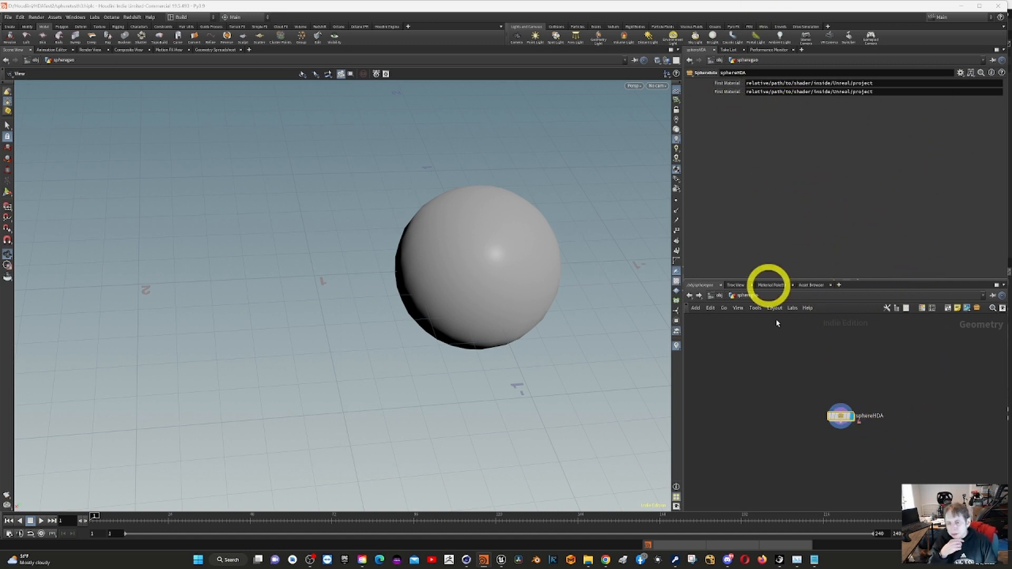
# - Dive into the sphereHDA network again and show the parameters of the sphere1 node
pyautogui.moveTo(852, 431)
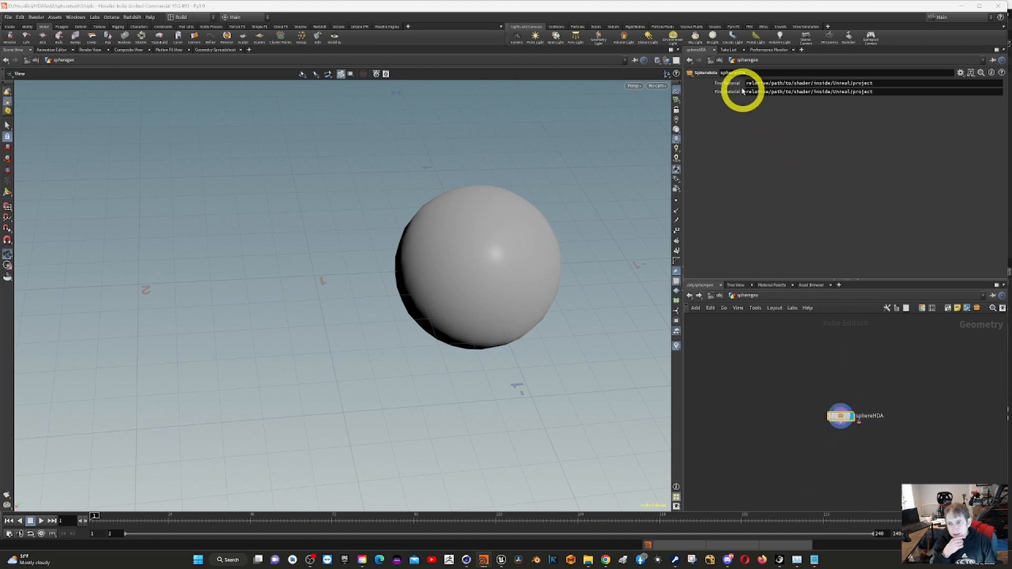
pyautogui.moveTo(836, 414)
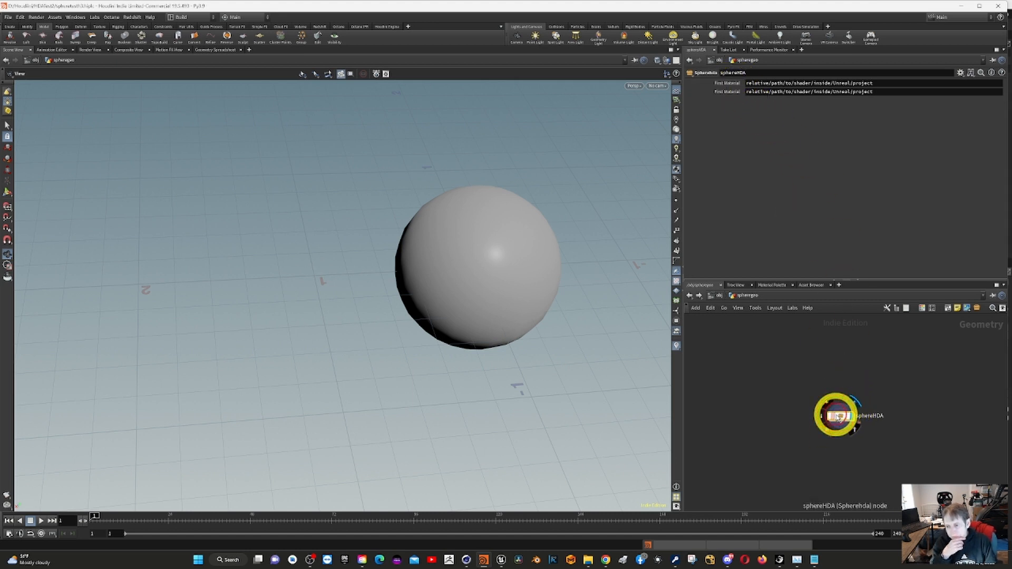
pyautogui.doubleClick(842, 416)
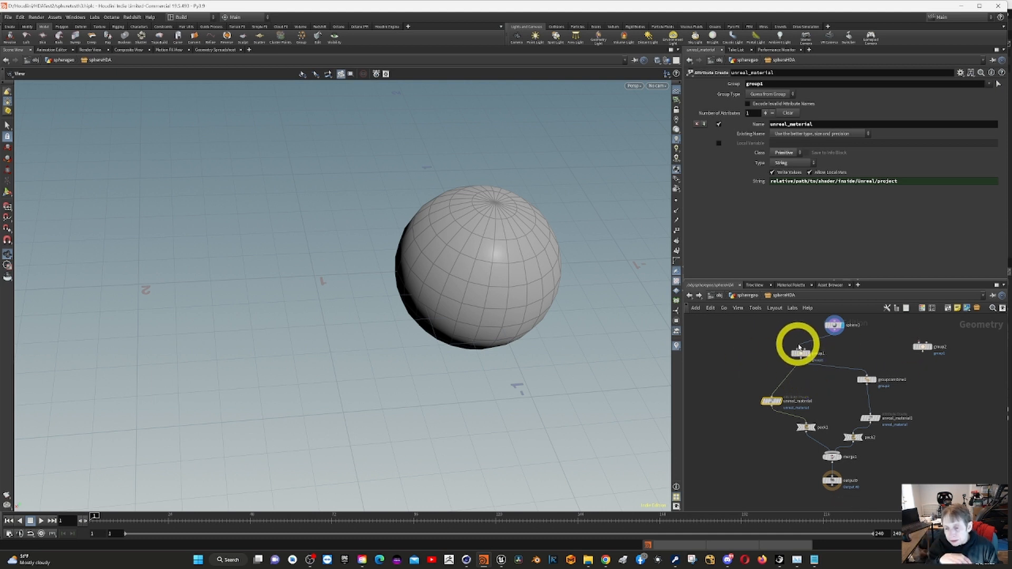
pyautogui.click(834, 326)
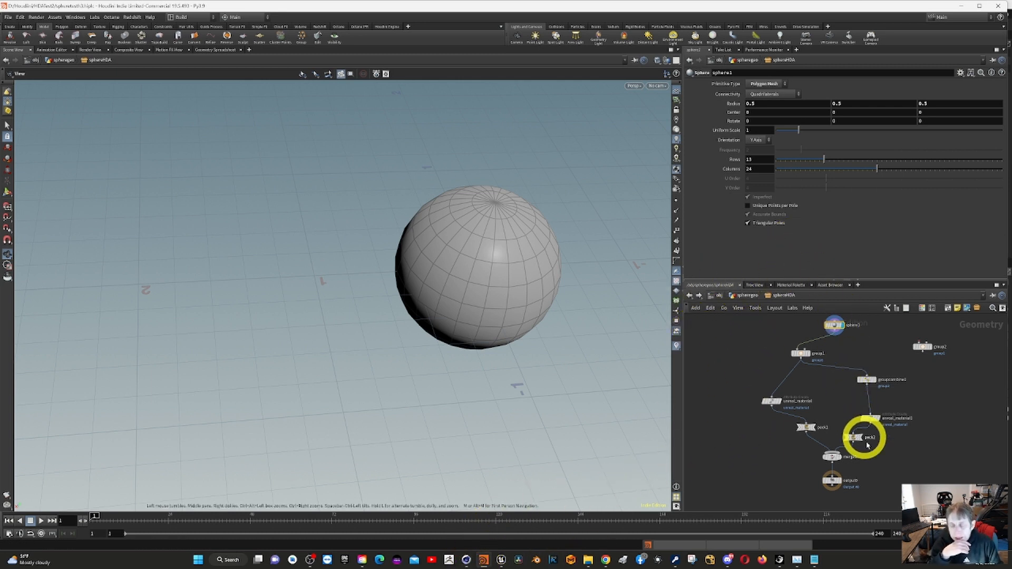
# - Switch to the Unreal Editor with the HoudiniHDATest project and its Houdini content folder
pyautogui.moveTo(857, 367); pyautogui.dragTo(866, 376)
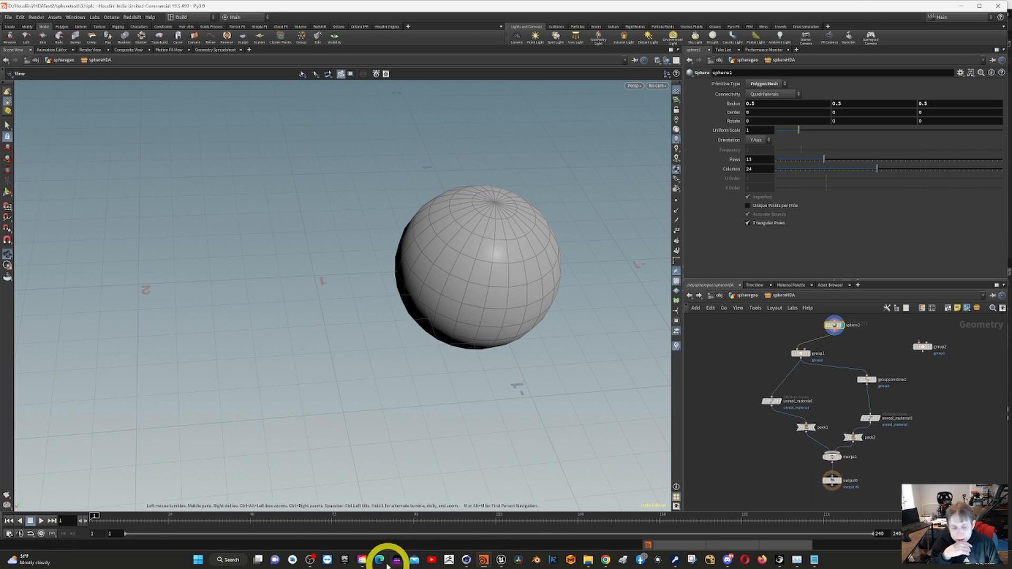
pyautogui.moveTo(463, 563)
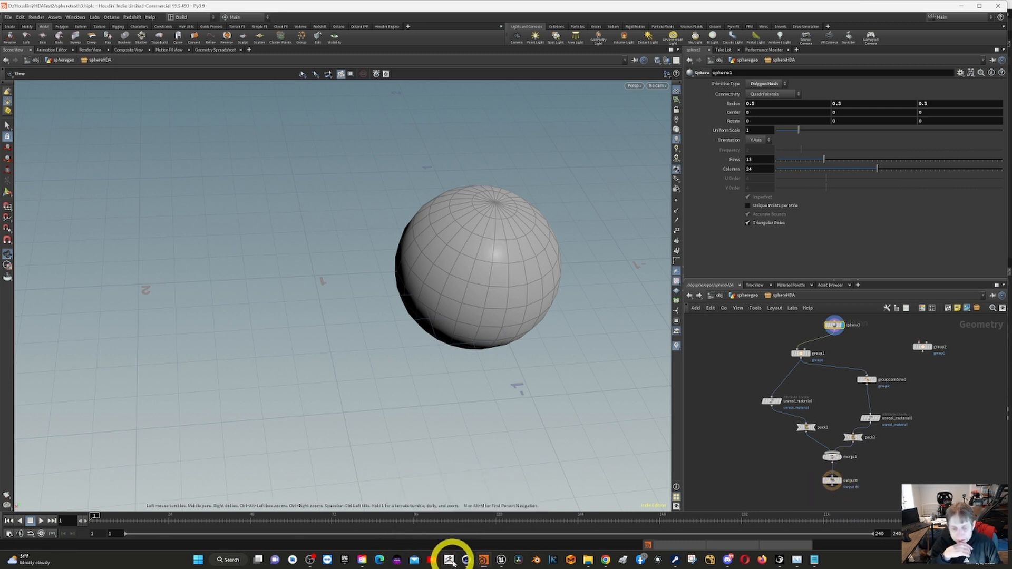
pyautogui.click(502, 561)
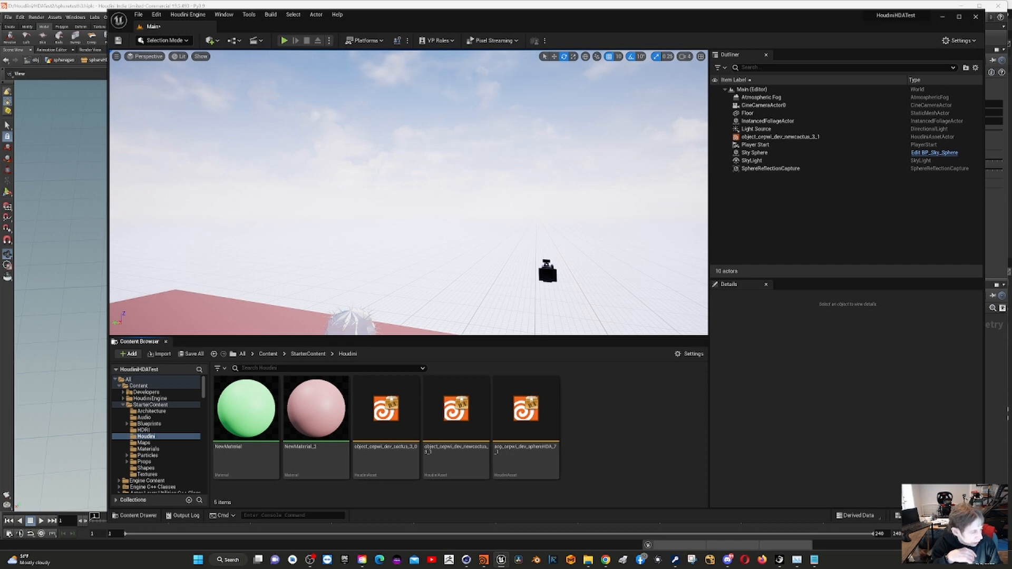
pyautogui.press('super+d')
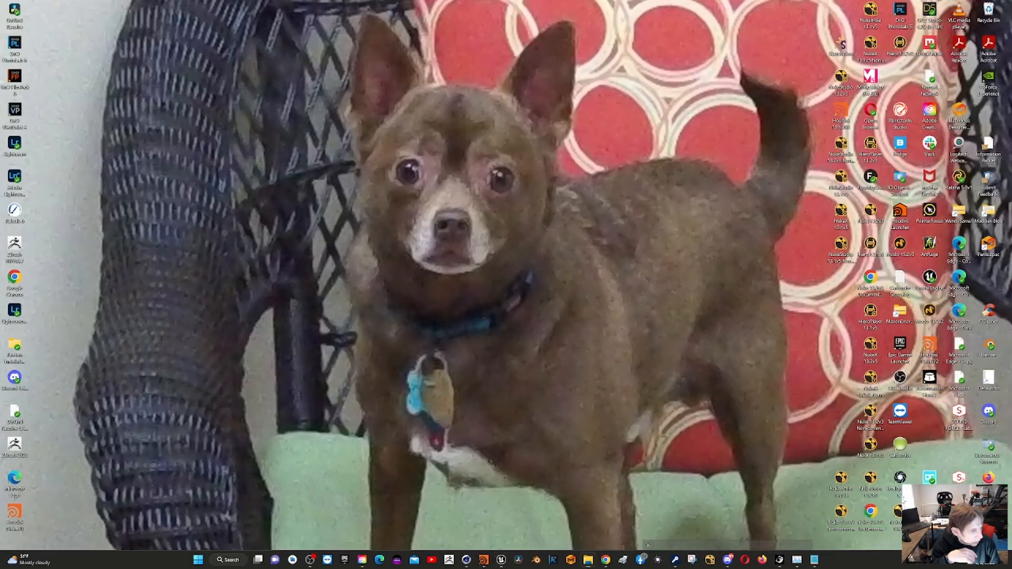
pyautogui.press('super+d')
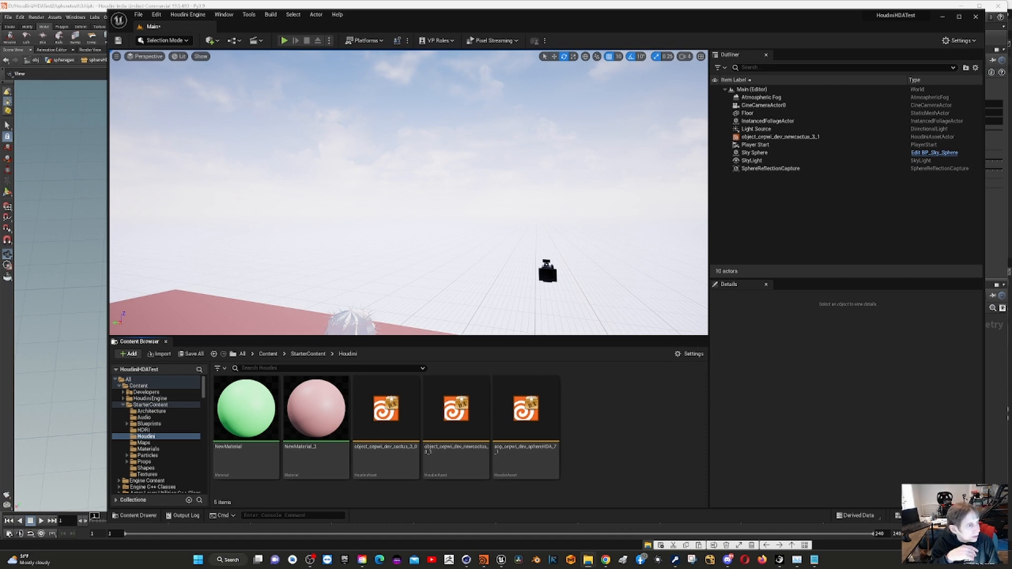
# - View the digital asset files in the otls folder of houdini19.5 in File Explorer, compare them with the imported sphereHDA asset, and close the window
pyautogui.press('super+e')
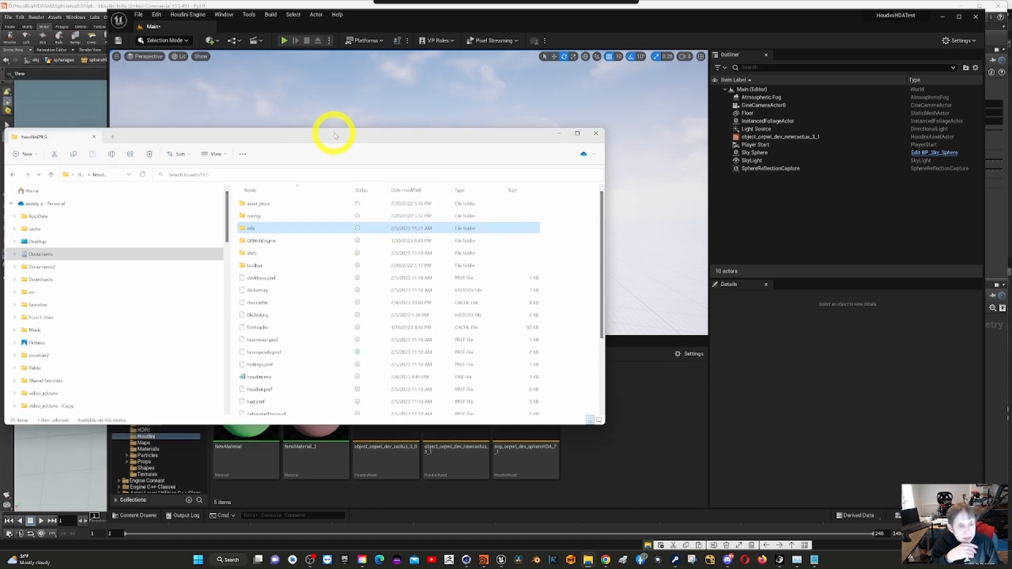
pyautogui.moveTo(334, 136); pyautogui.dragTo(438, 162)
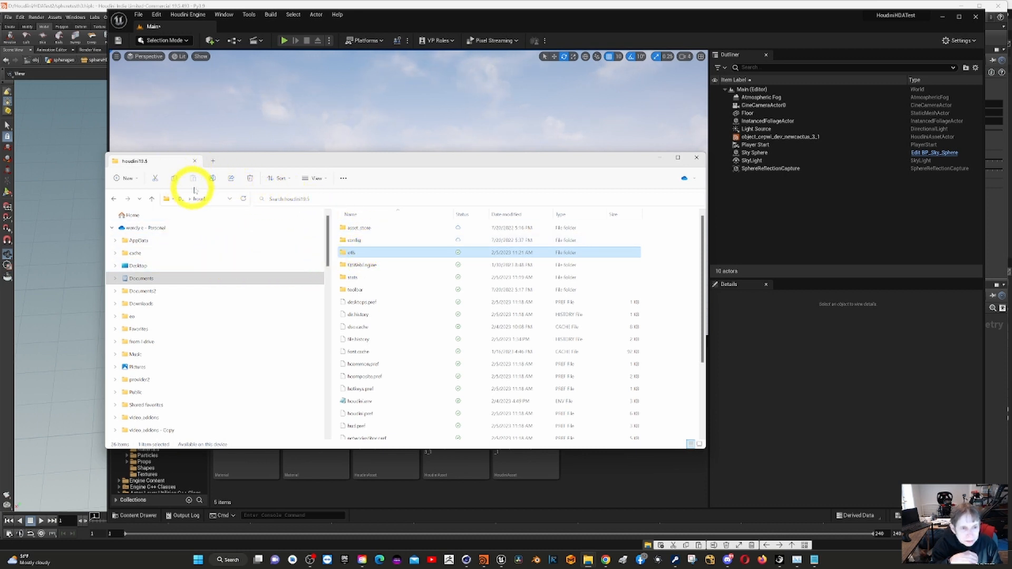
pyautogui.click(216, 200)
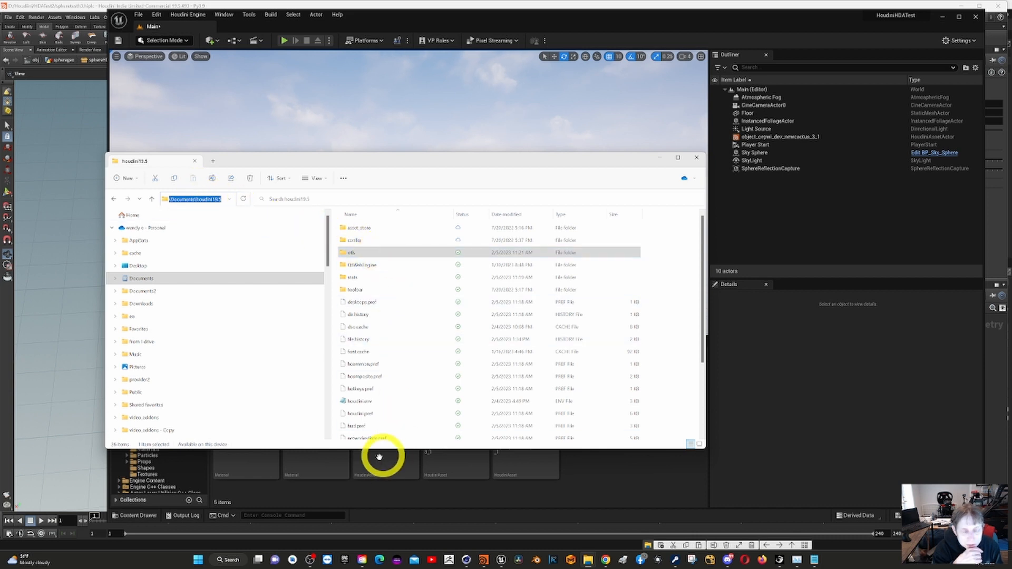
pyautogui.click(347, 254)
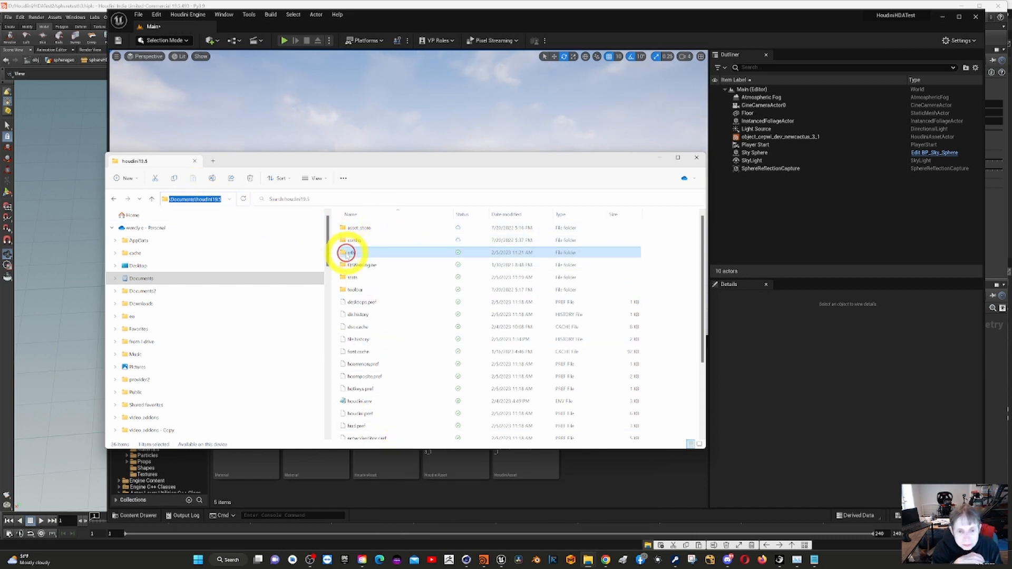
pyautogui.click(347, 253)
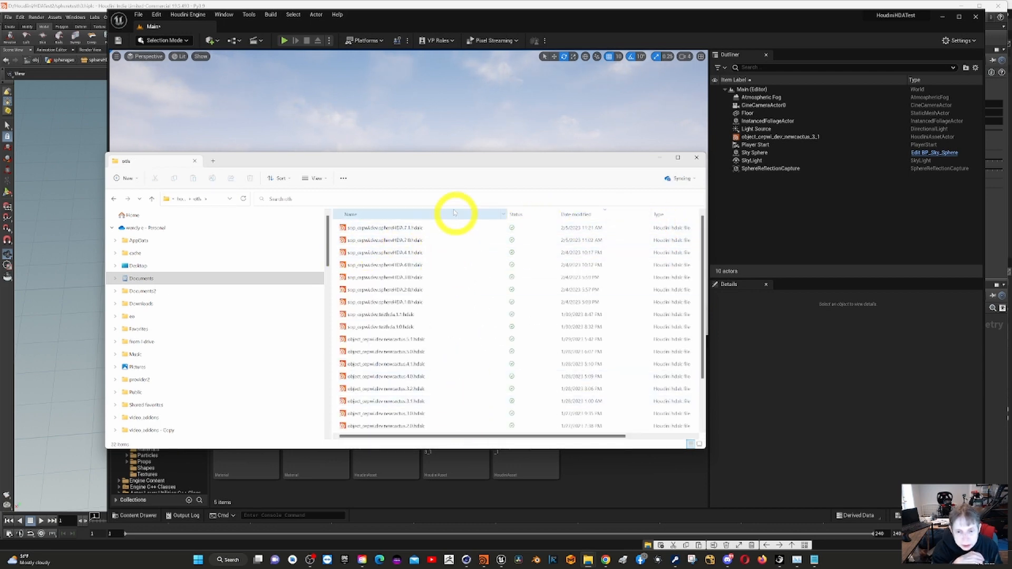
pyautogui.moveTo(429, 159); pyautogui.dragTo(325, 63)
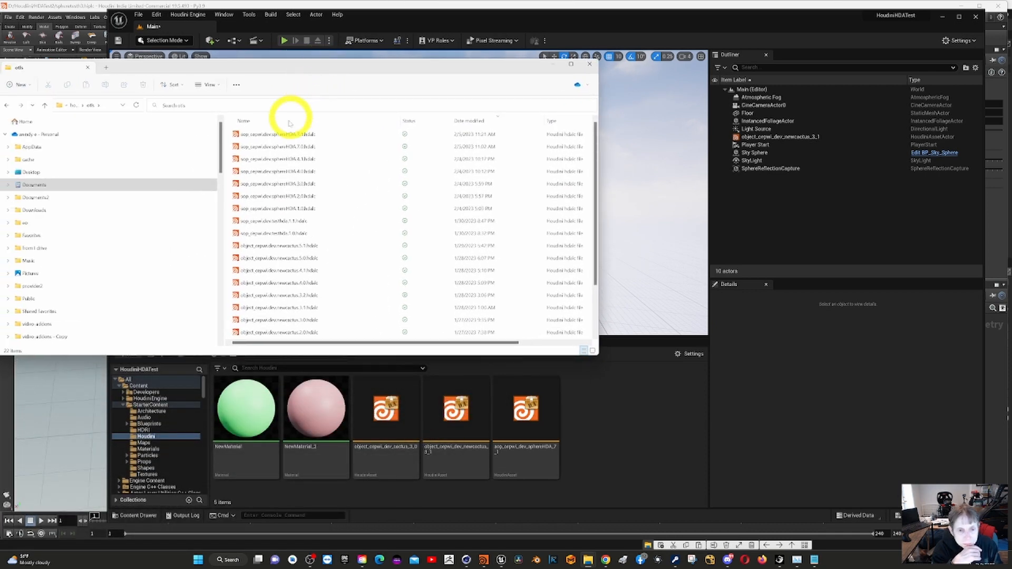
pyautogui.moveTo(528, 467)
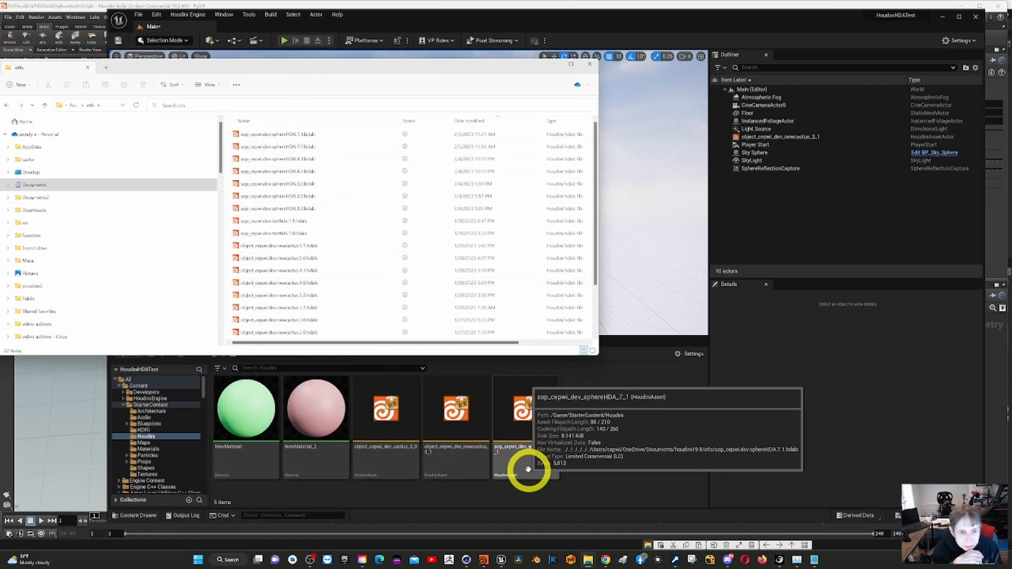
pyautogui.click(589, 65)
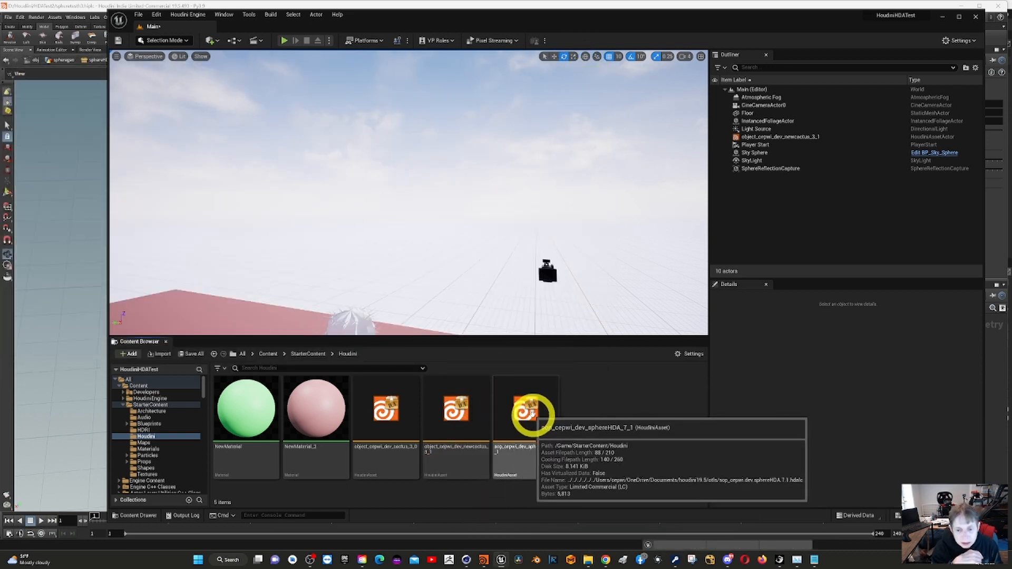
# - Place the sphereHDA 7.1 Houdini asset in the level on the floor, beside the cactus
pyautogui.click(530, 413)
pyautogui.moveTo(529, 413); pyautogui.dragTo(224, 305)
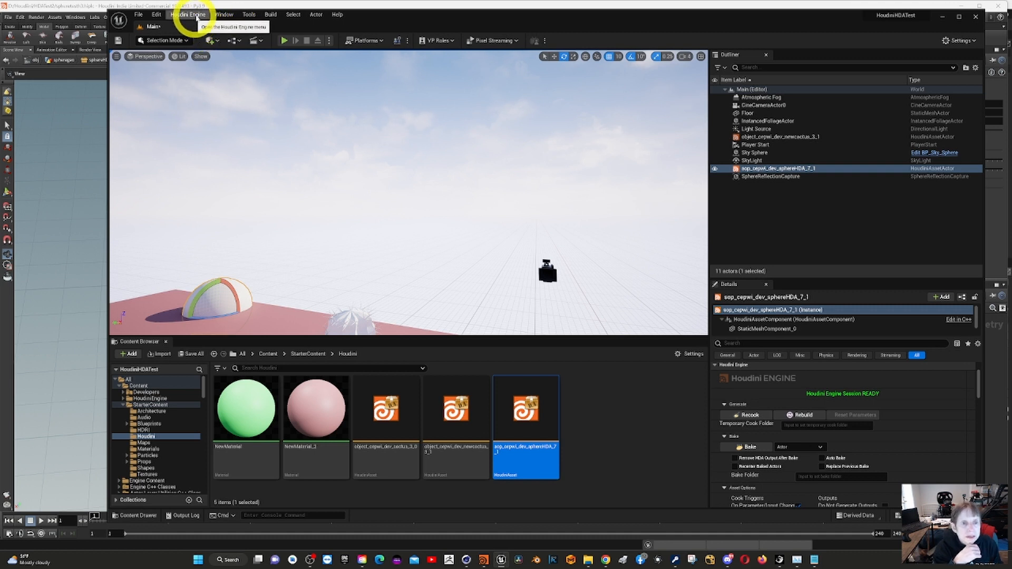
# - Search the project's plugins for "hou" to check the Houdini Engine plugin, and close the plugin window
pyautogui.click(156, 15)
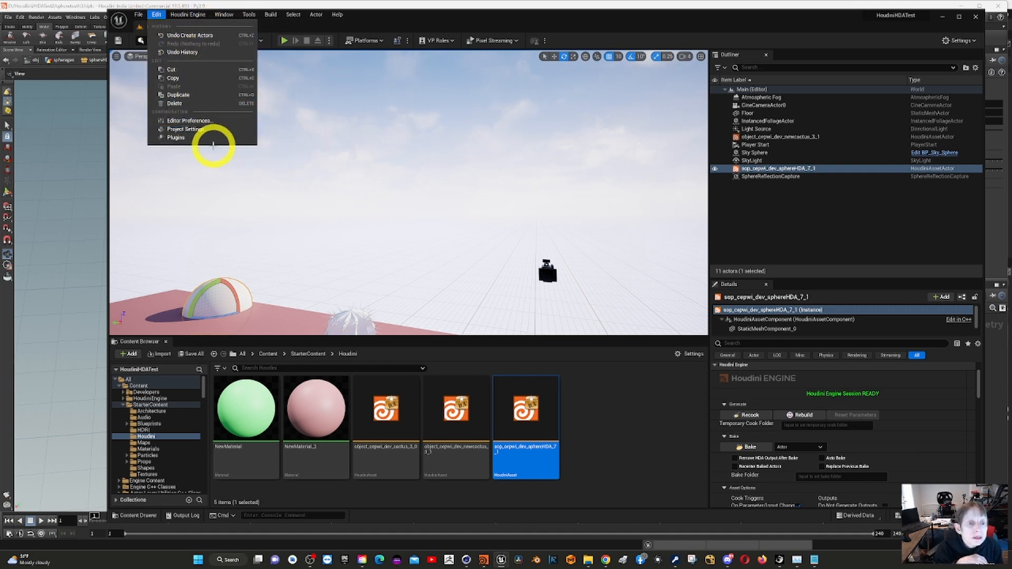
pyautogui.click(174, 139)
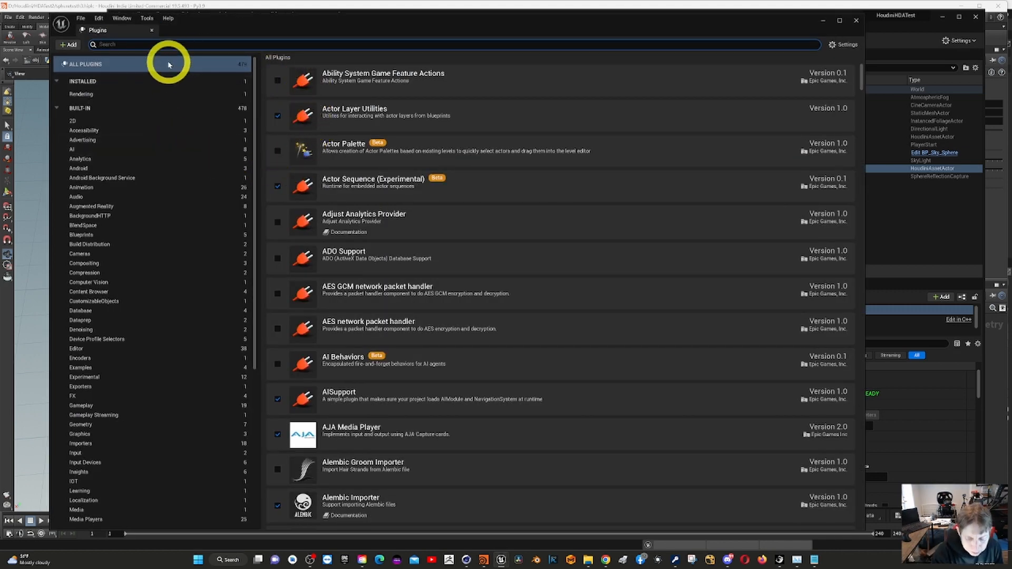
pyautogui.write('hou')
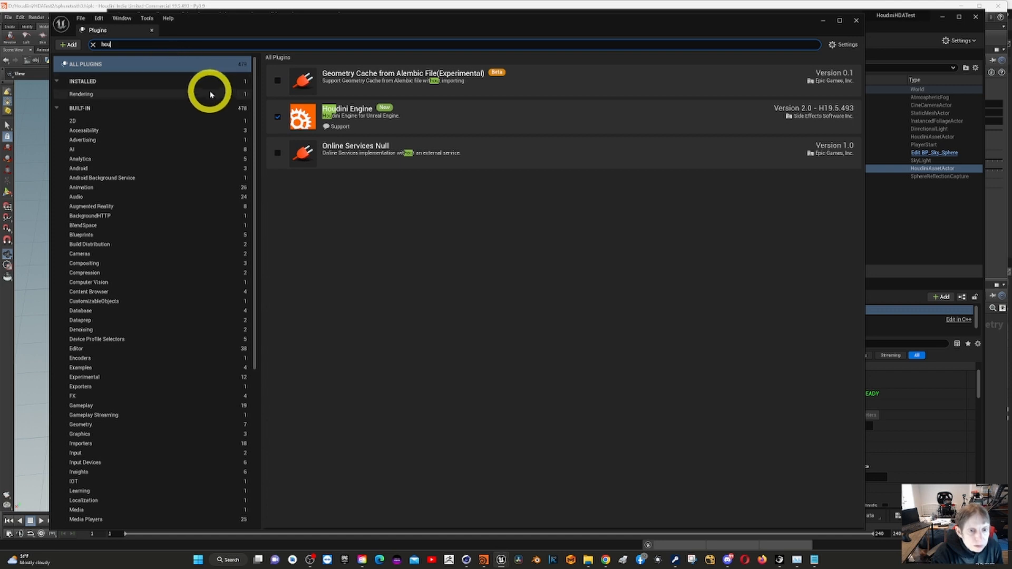
pyautogui.click(856, 22)
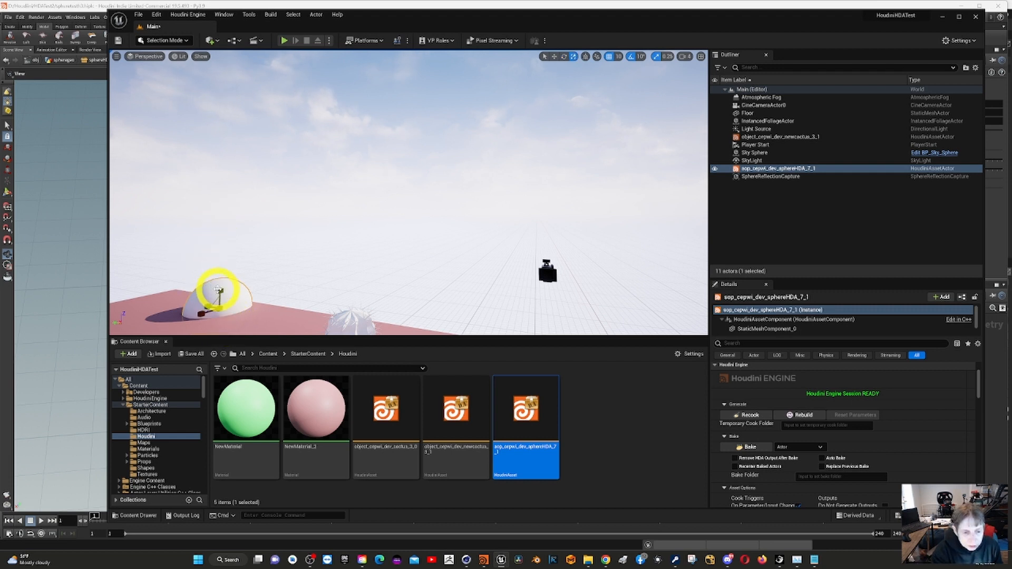
# - Move the placed sphere straight up so it sits above the floor
pyautogui.press('w')
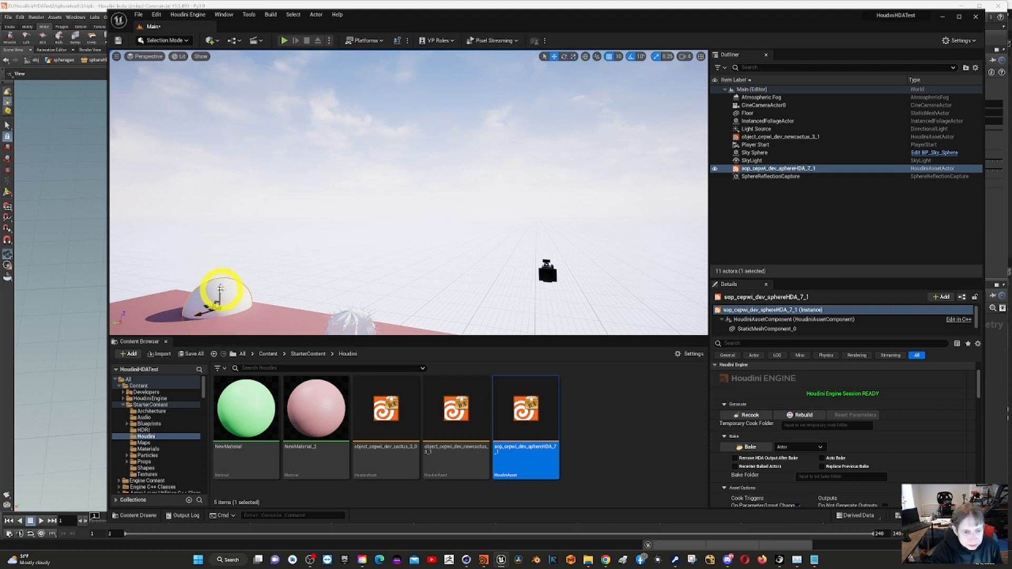
pyautogui.moveTo(219, 288); pyautogui.dragTo(217, 258)
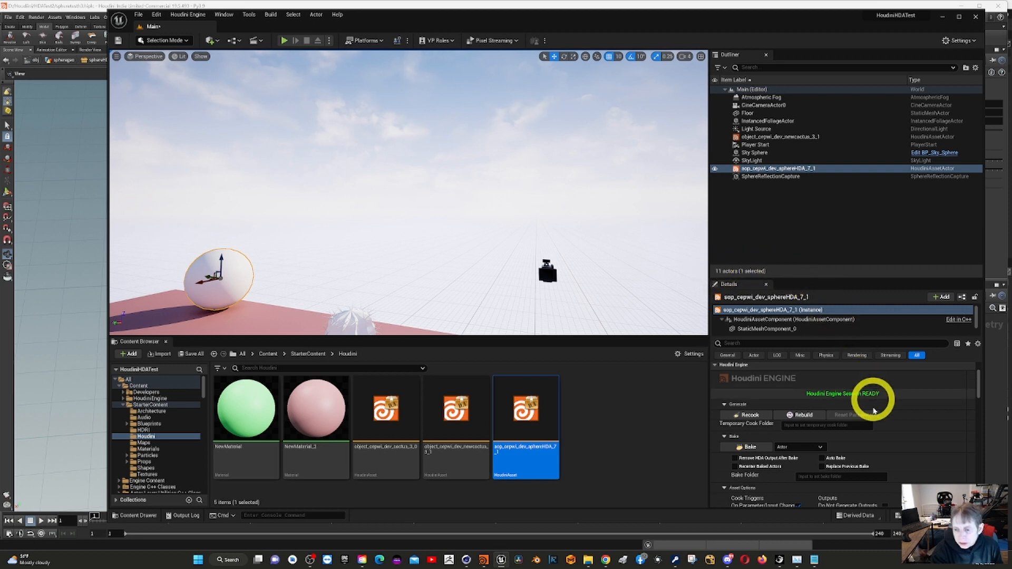
# - Set the sphere asset's first Houdini material parameter to NewMaterial_2 and the second to NewMaterial
pyautogui.scroll(-2, 910, 432)
pyautogui.scroll(-4, 911, 435)
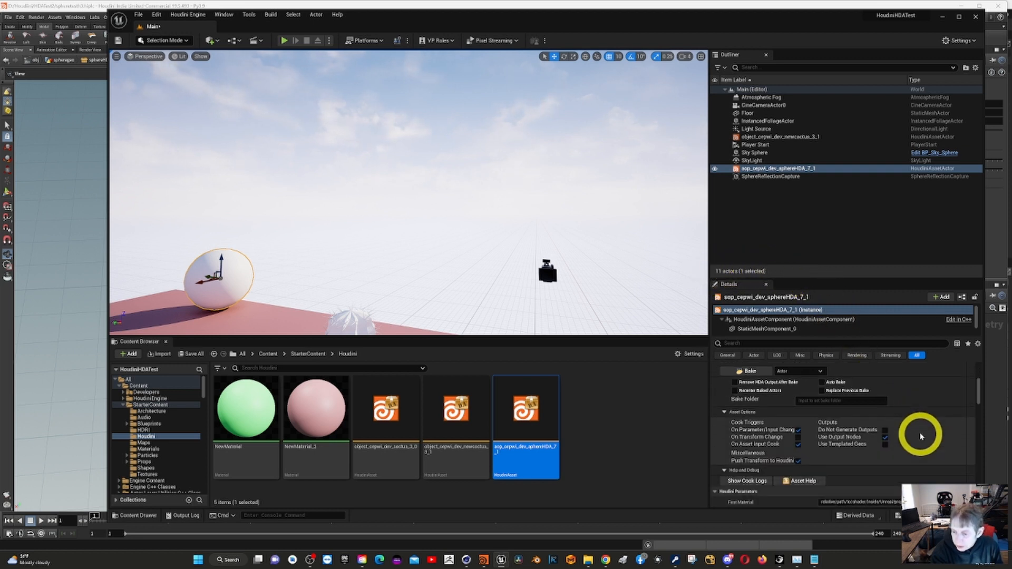
pyautogui.scroll(-2, 908, 422)
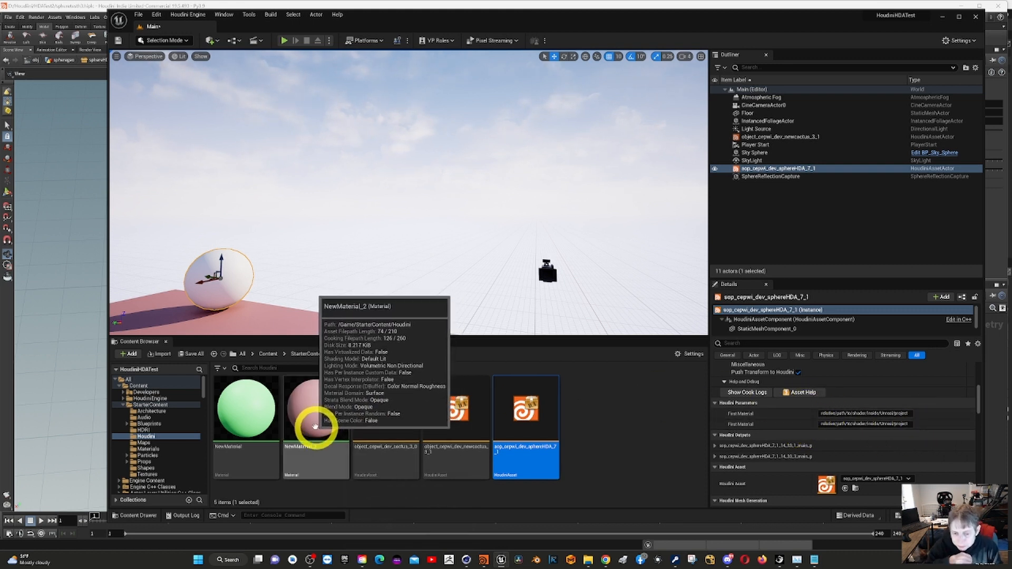
pyautogui.moveTo(315, 426); pyautogui.dragTo(848, 414)
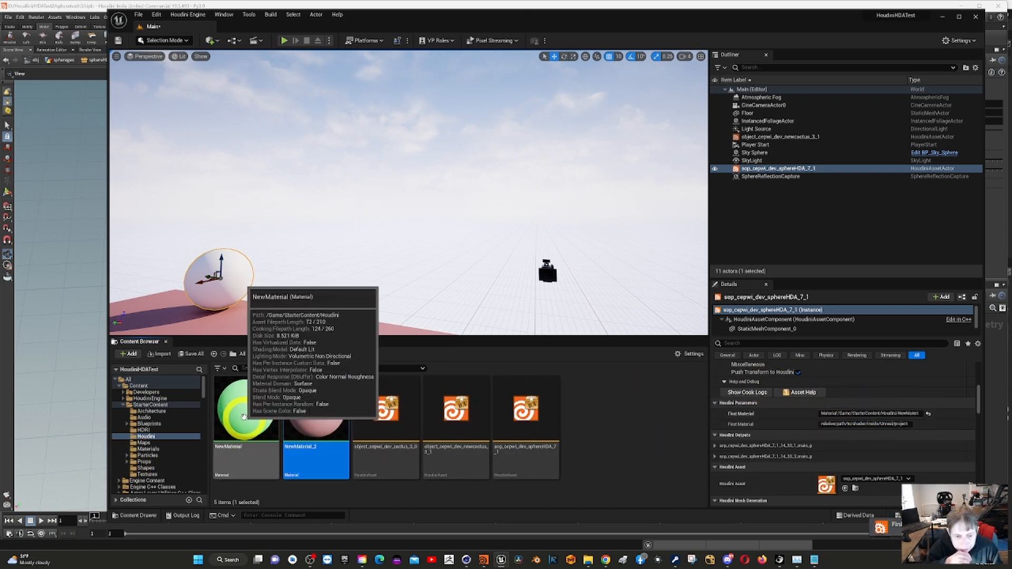
pyautogui.moveTo(239, 416); pyautogui.dragTo(854, 425)
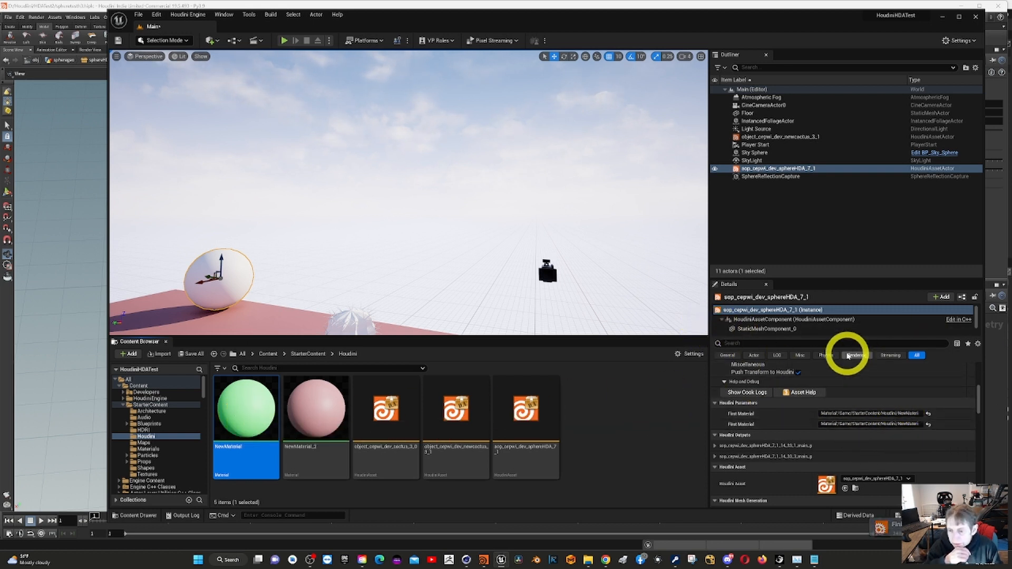
# - Rebuild the selected sphere Houdini asset with its new material parameters
pyautogui.scroll(3, 765, 406)
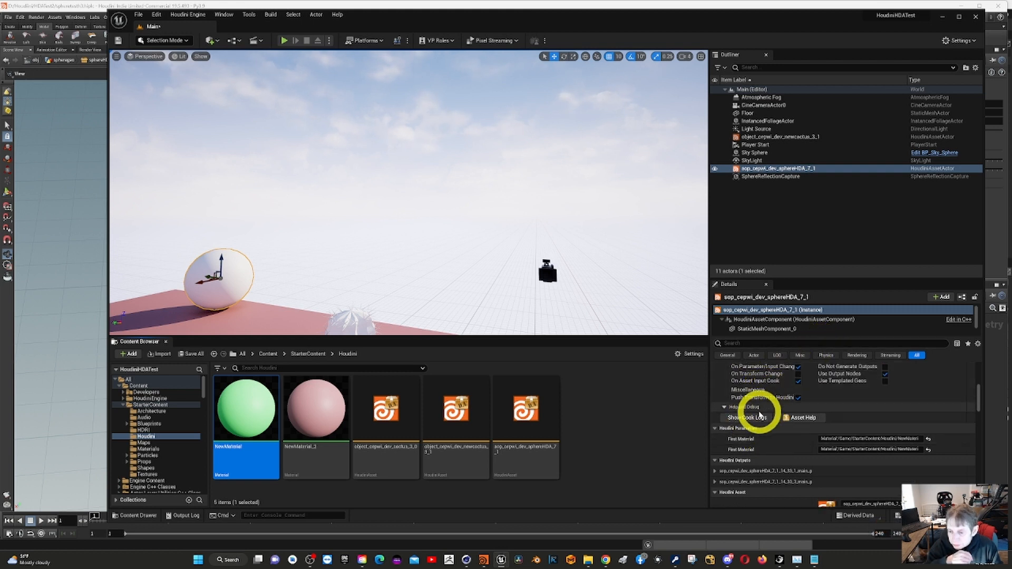
pyautogui.scroll(2, 759, 392)
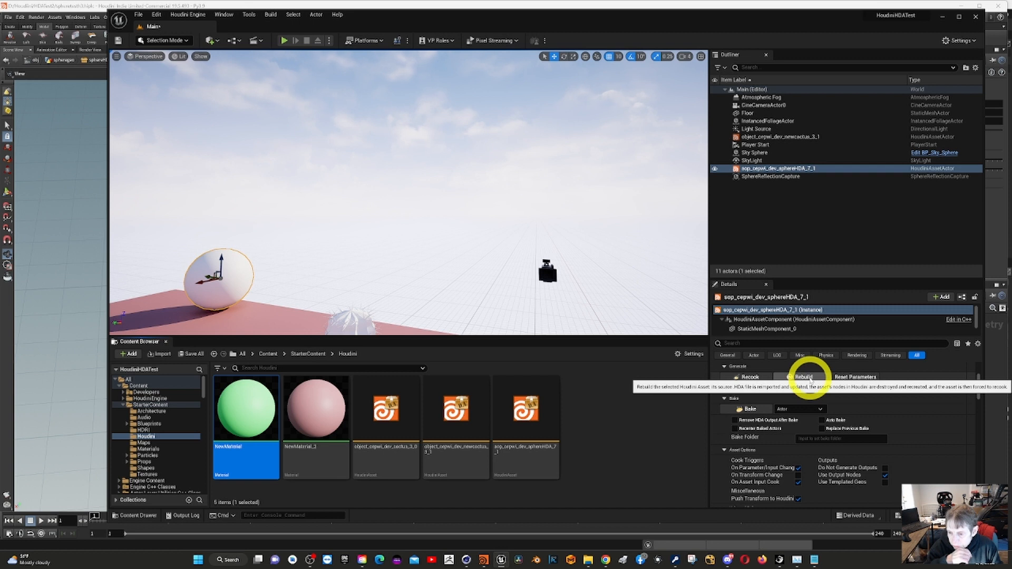
pyautogui.click(810, 378)
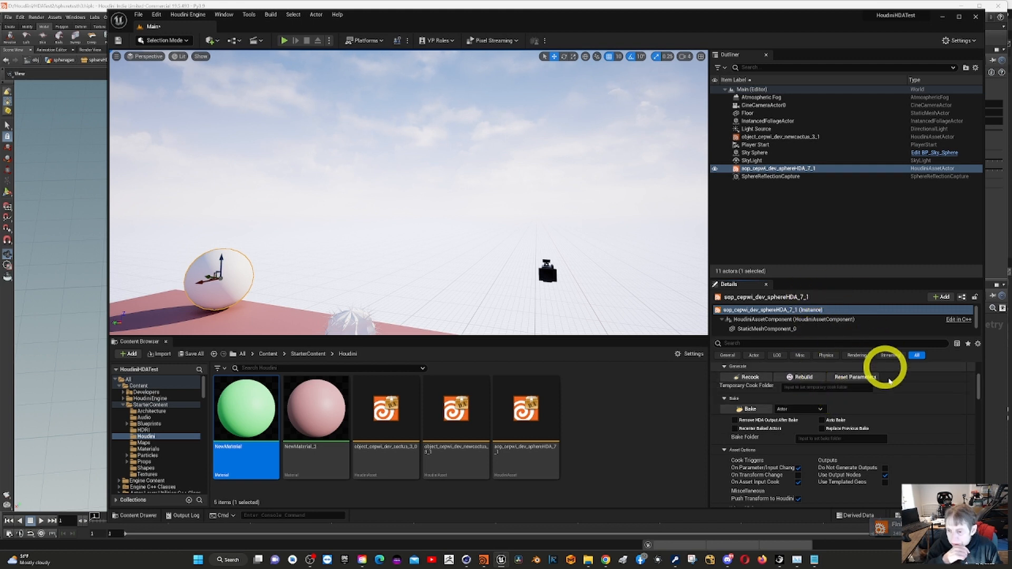
# - Assign NewMaterial to material Element 0 of the sphere actor's StaticMeshComponent_0
pyautogui.scroll(-8, 889, 380)
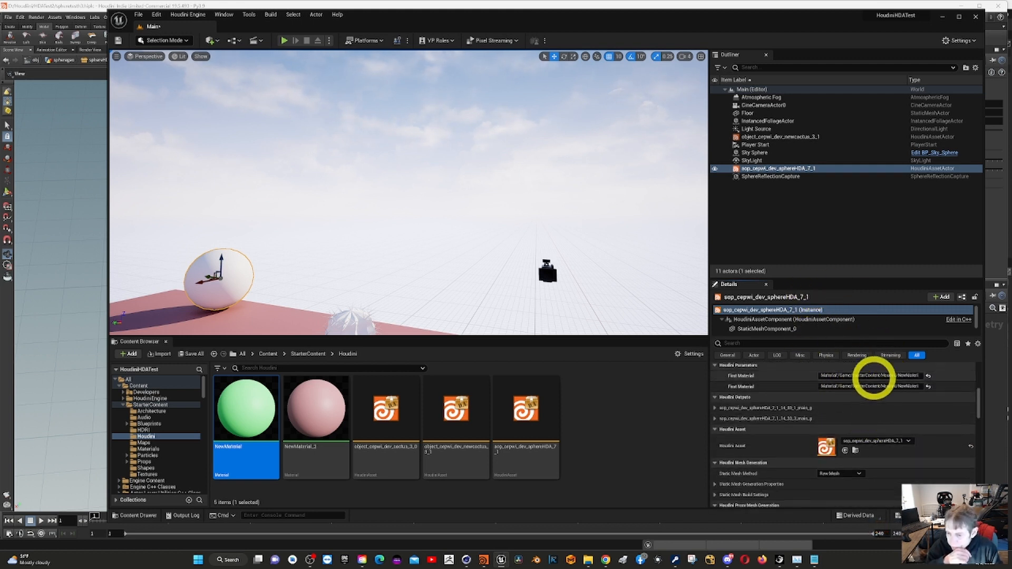
pyautogui.scroll(-15, 874, 380)
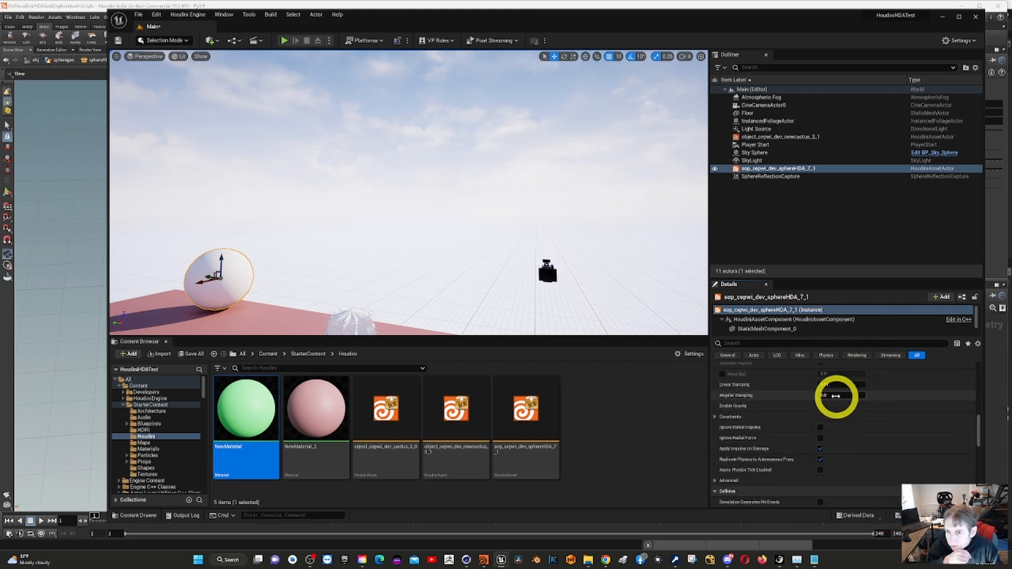
pyautogui.scroll(-5, 836, 393)
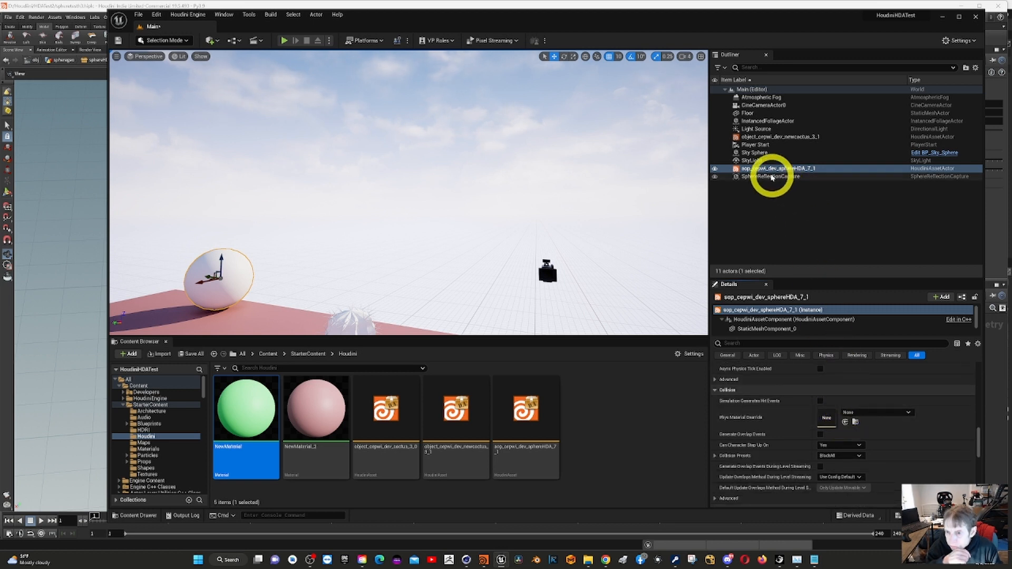
pyautogui.click(764, 328)
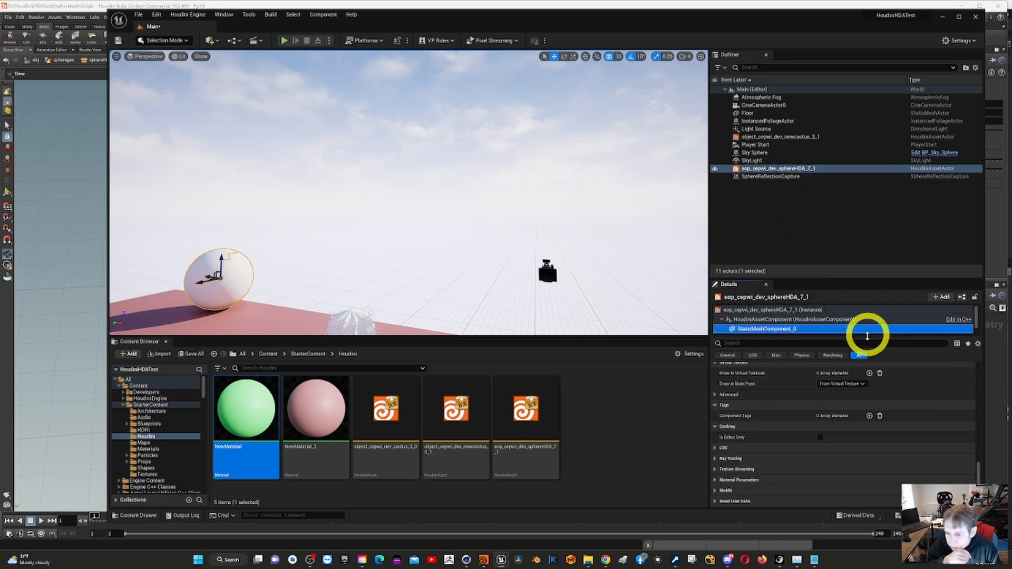
pyautogui.scroll(6, 879, 446)
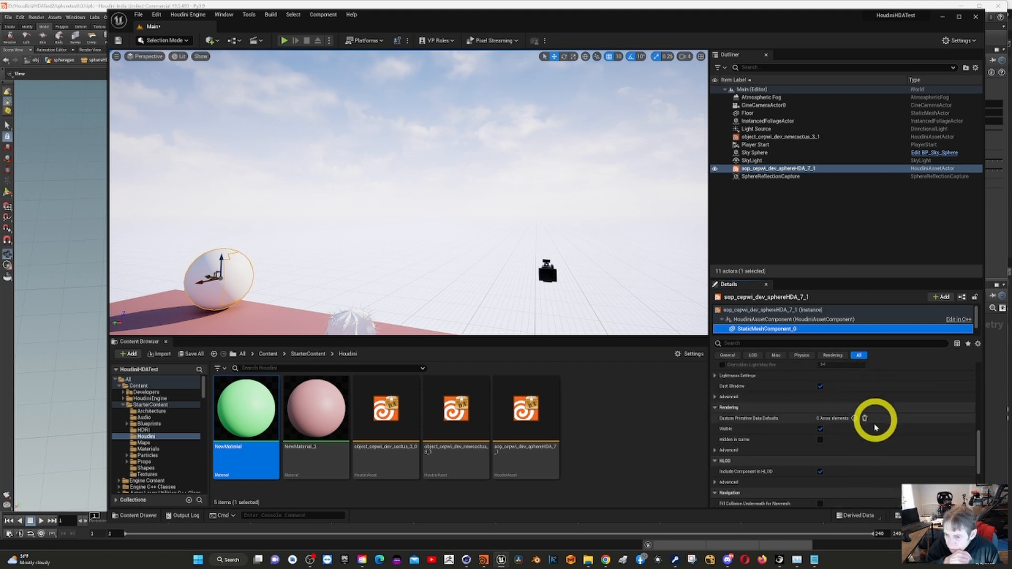
pyautogui.scroll(5, 868, 426)
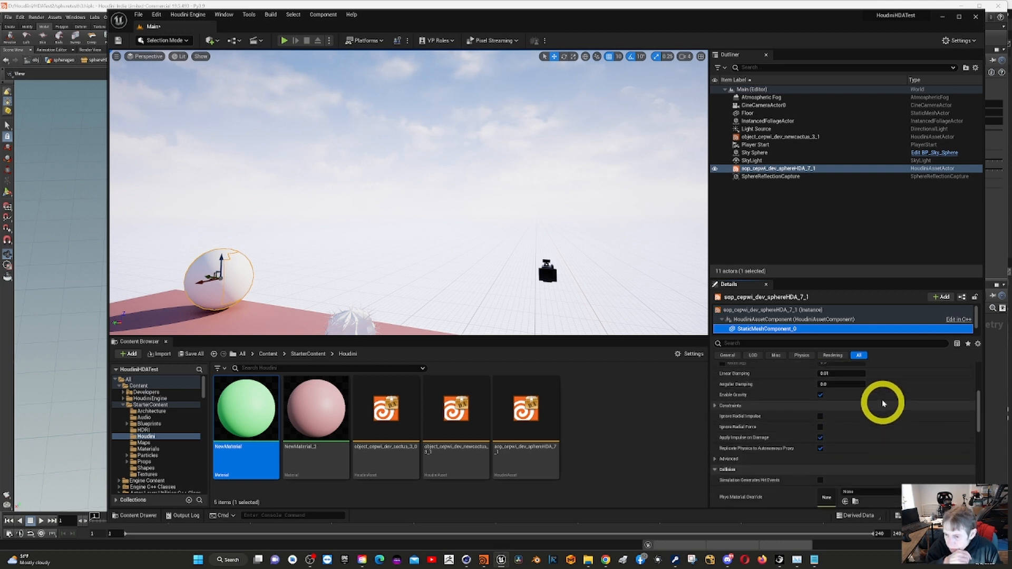
pyautogui.scroll(5, 889, 379)
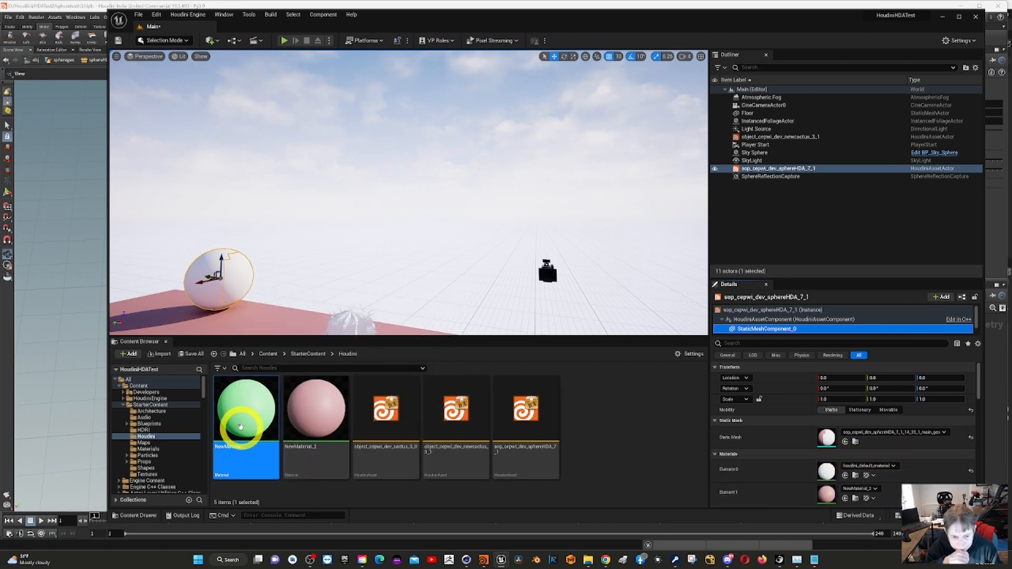
pyautogui.moveTo(239, 424); pyautogui.dragTo(853, 483)
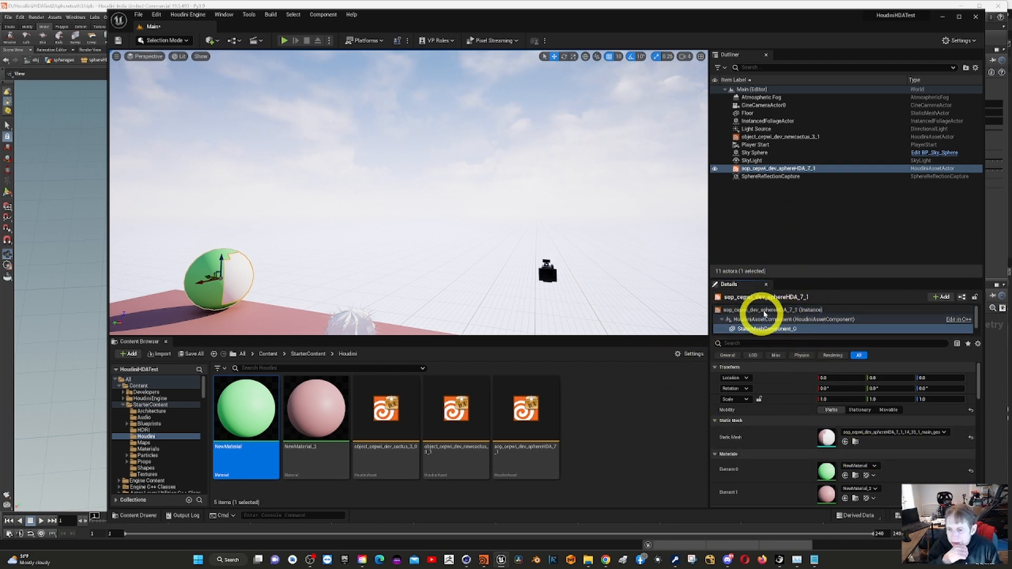
# - Rebuild the sphere Houdini asset from its top-level actor instance
pyautogui.click(759, 168)
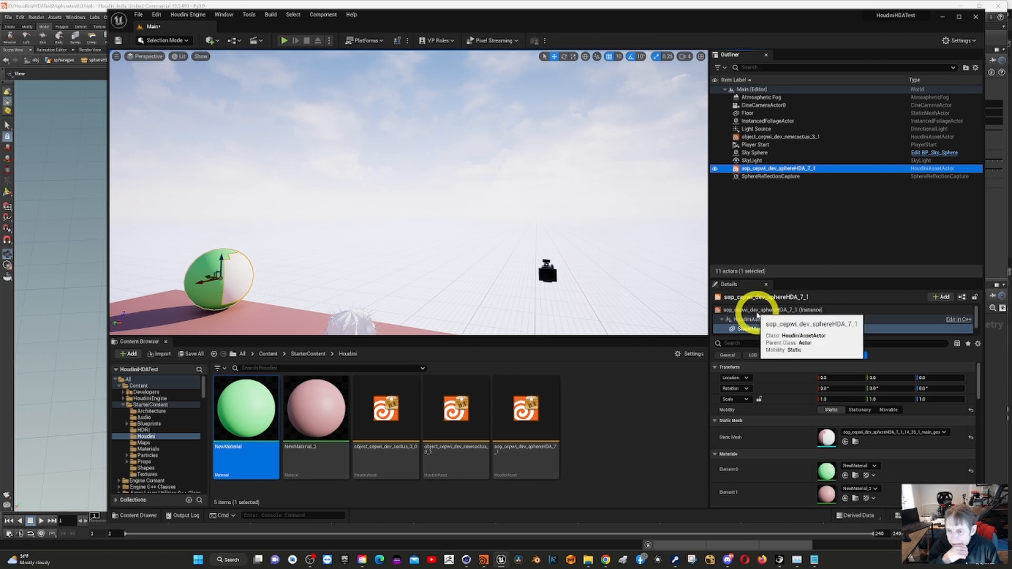
pyautogui.click(754, 310)
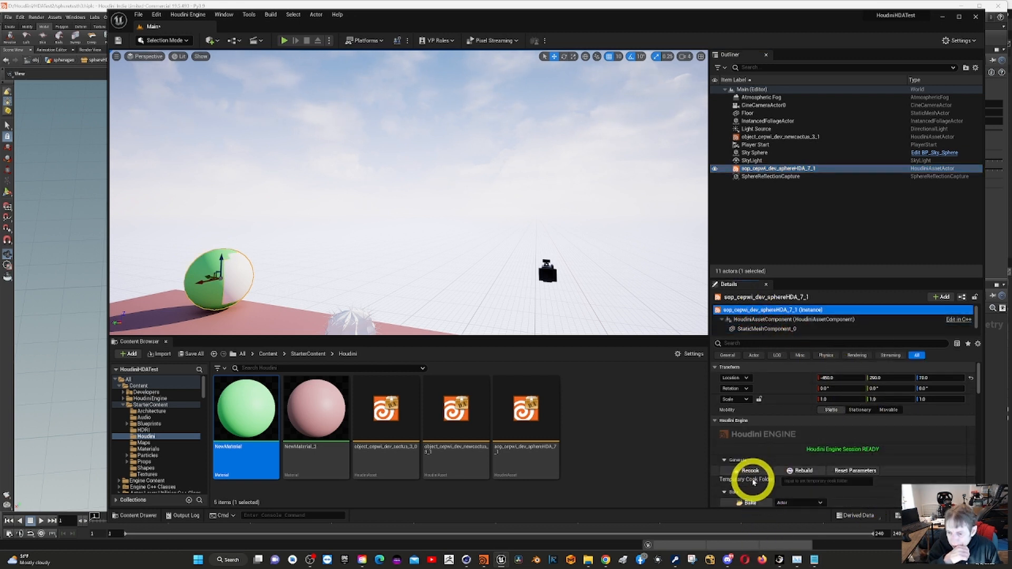
pyautogui.click(803, 470)
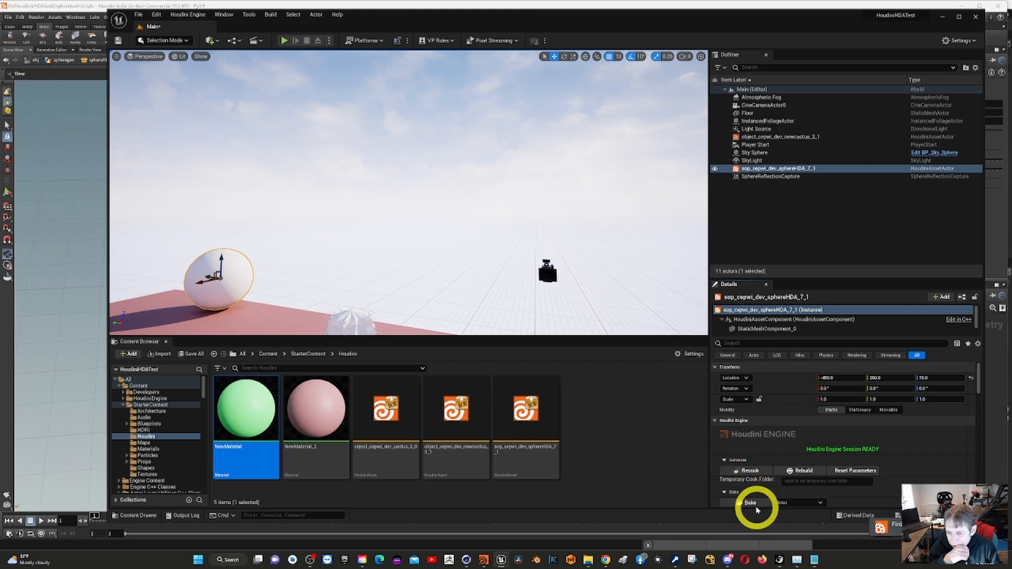
# - Bake the rebuilt sphere asset to actors and hide the original Houdini asset actor in the level
pyautogui.click(752, 503)
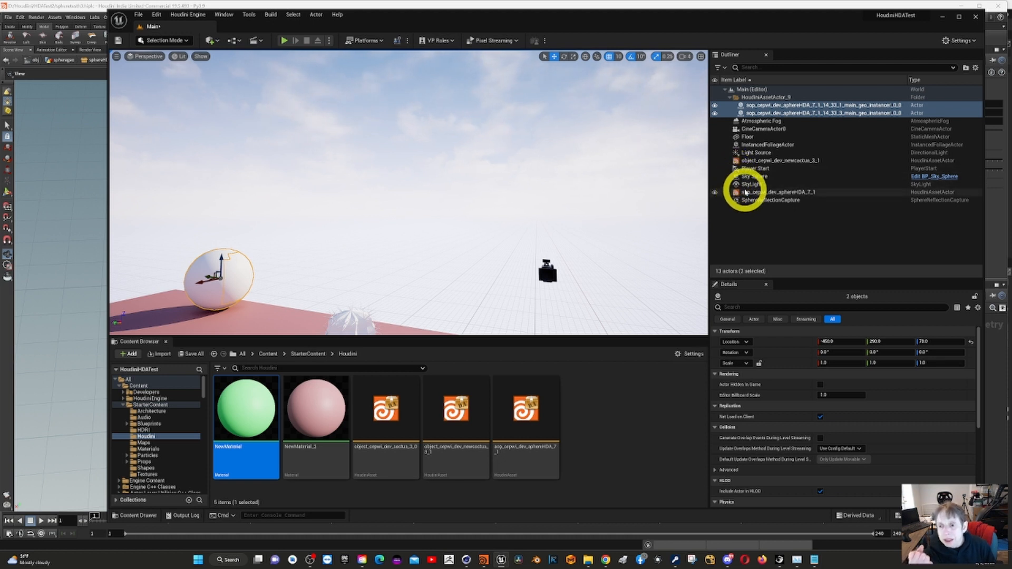
pyautogui.click(716, 194)
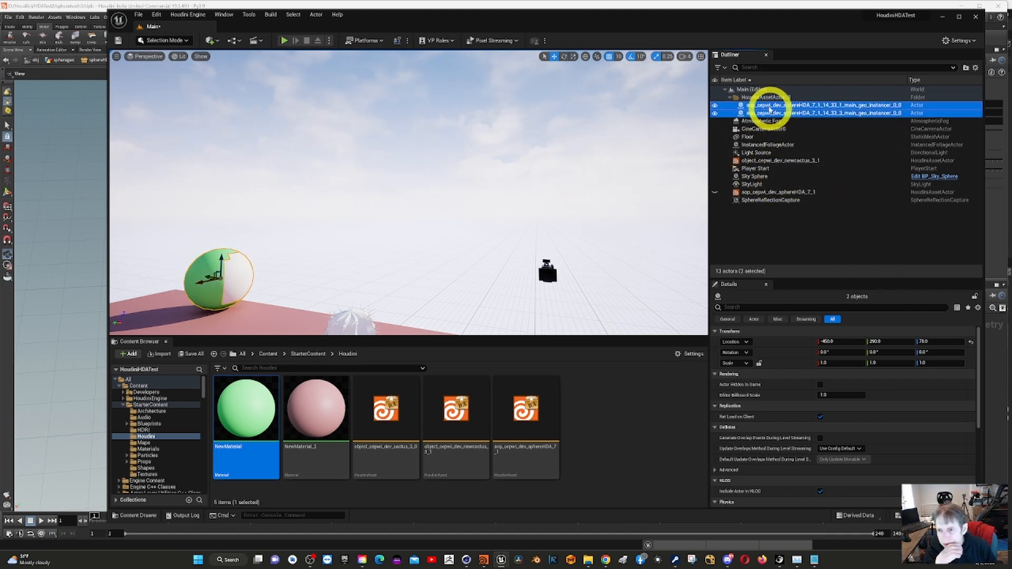
# - Assign NewMaterial_2 to material Element 1 of the second baked sphere actor's StaticMeshComponent_0
pyautogui.click(773, 114)
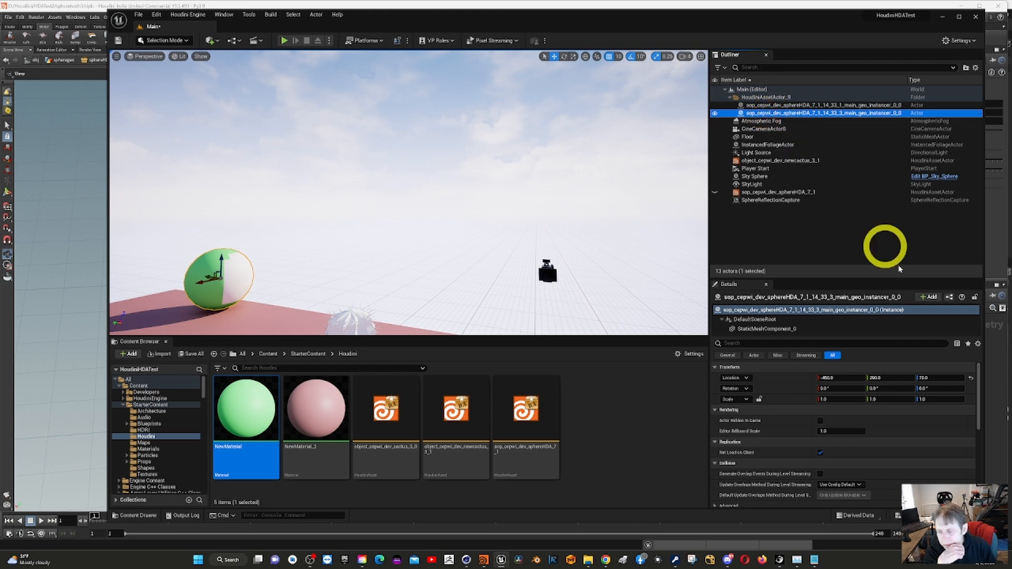
pyautogui.scroll(-5, 853, 453)
pyautogui.scroll(-3, 859, 469)
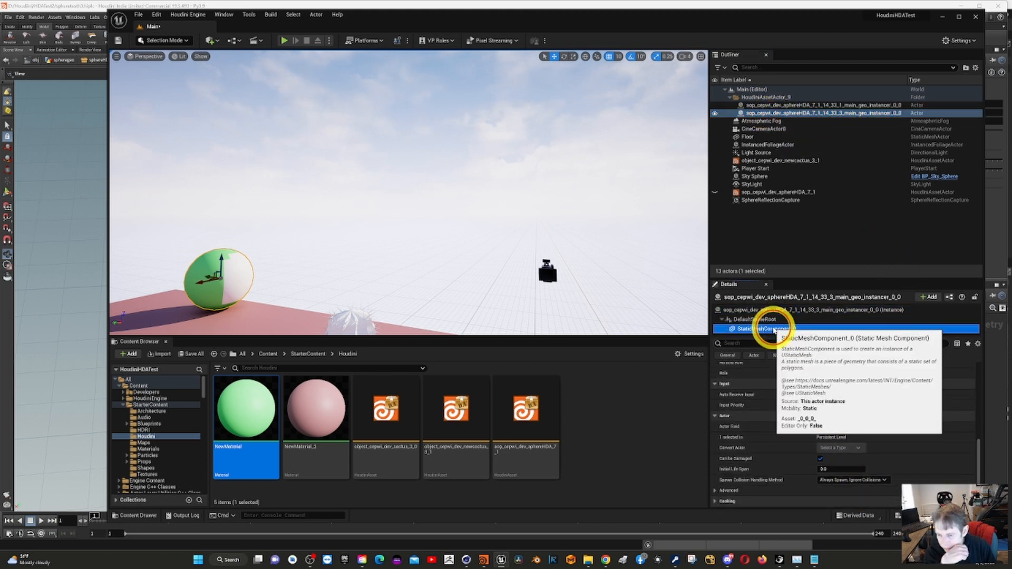
pyautogui.click(775, 329)
pyautogui.scroll(-3, 906, 424)
pyautogui.scroll(5, 881, 432)
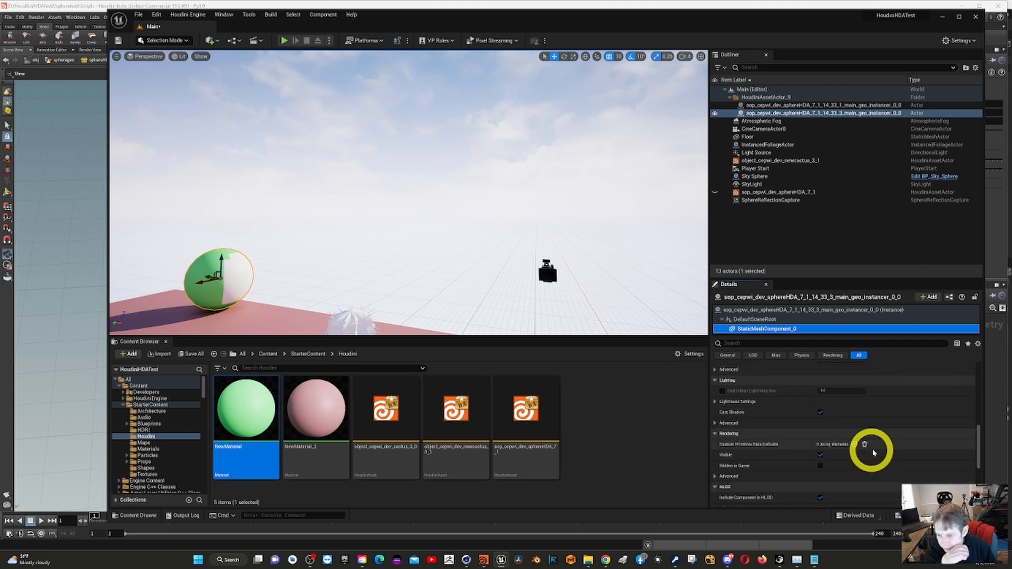
pyautogui.scroll(5, 851, 405)
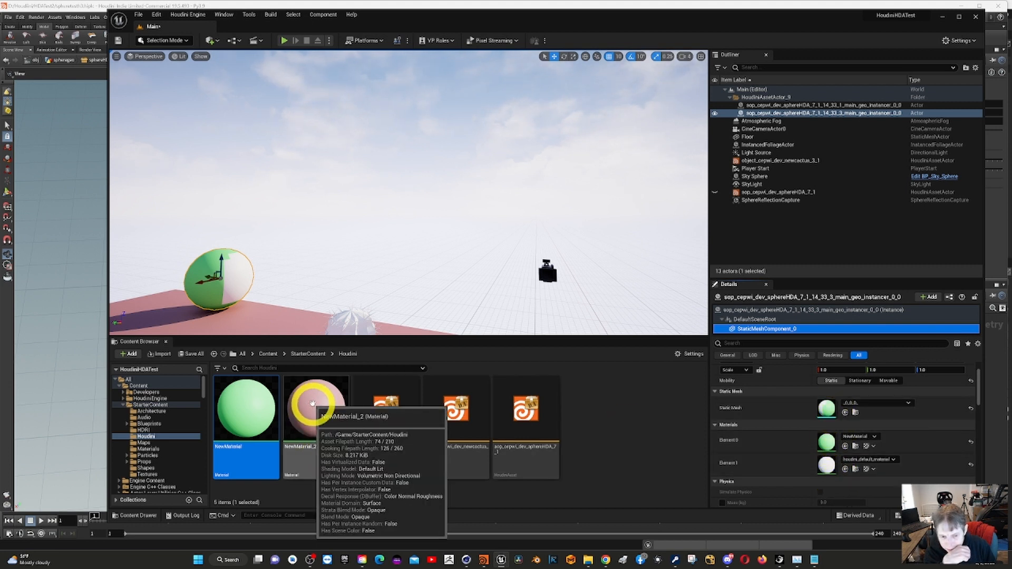
pyautogui.moveTo(294, 407); pyautogui.dragTo(857, 468)
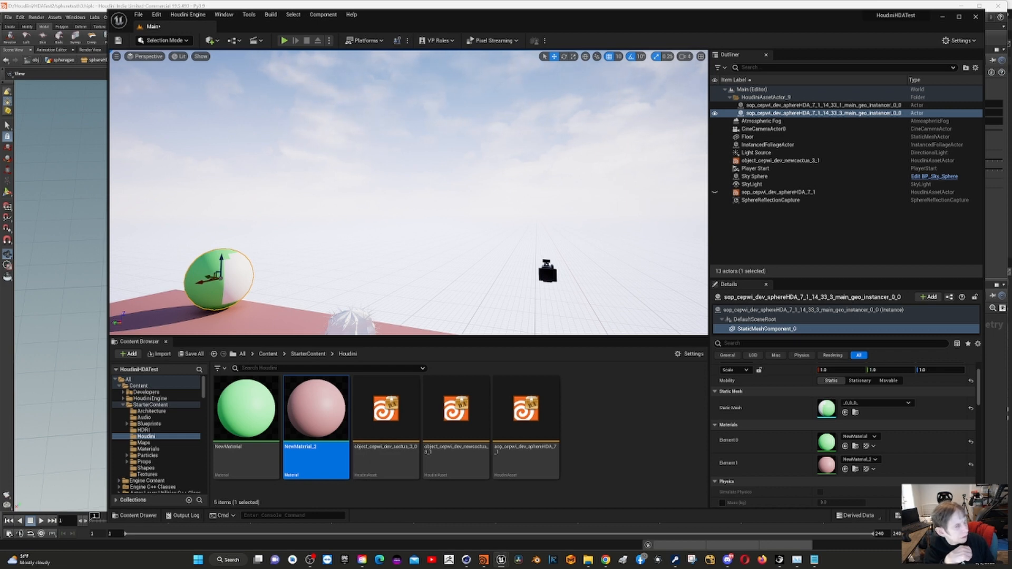
# - Set the Element 1 material slot of the baked sphere's static mesh asset to NewMaterial_2 and close its mesh editor
pyautogui.moveTo(197, 118); pyautogui.dragTo(813, 132)
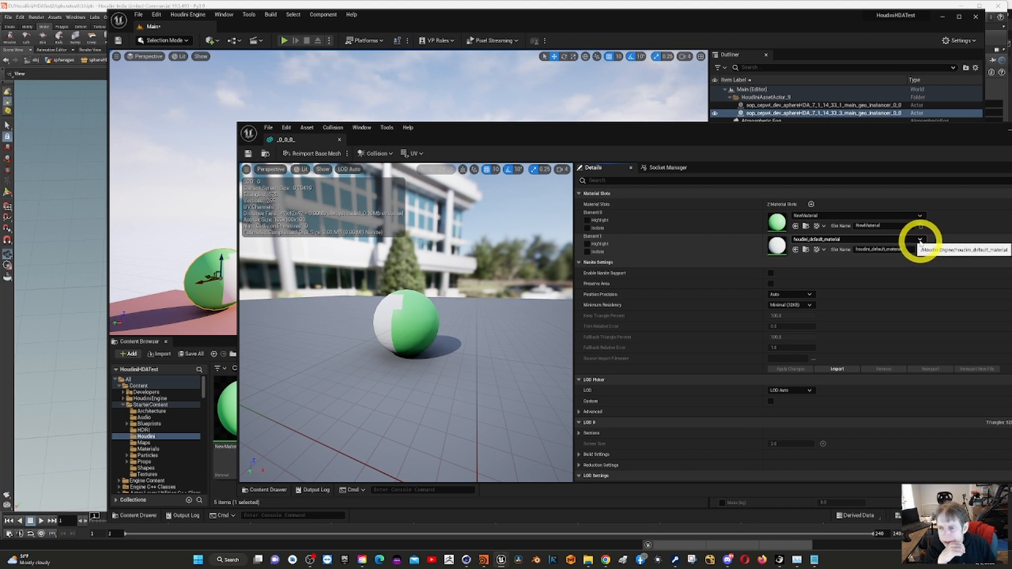
pyautogui.click(920, 241)
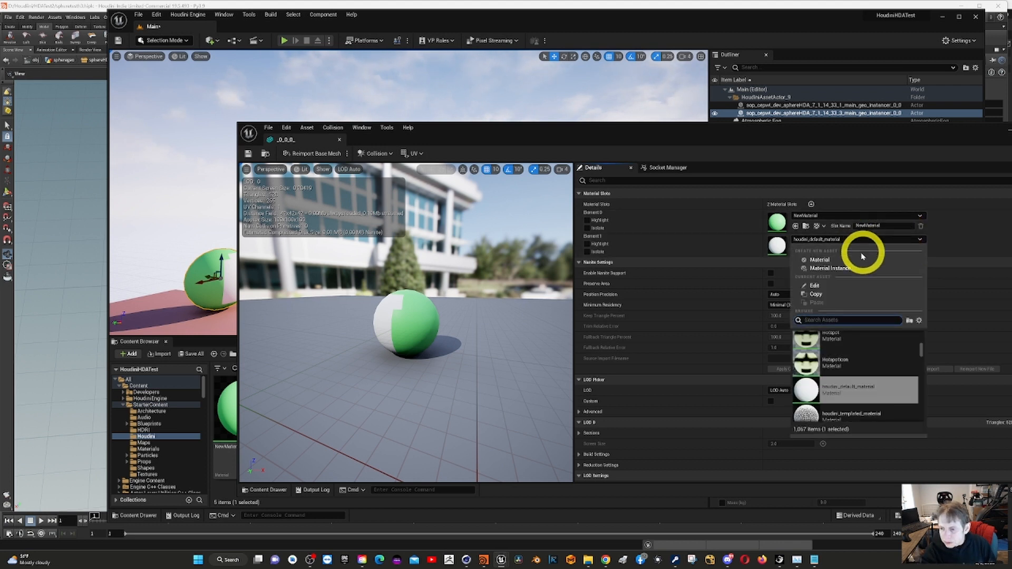
pyautogui.write('new')
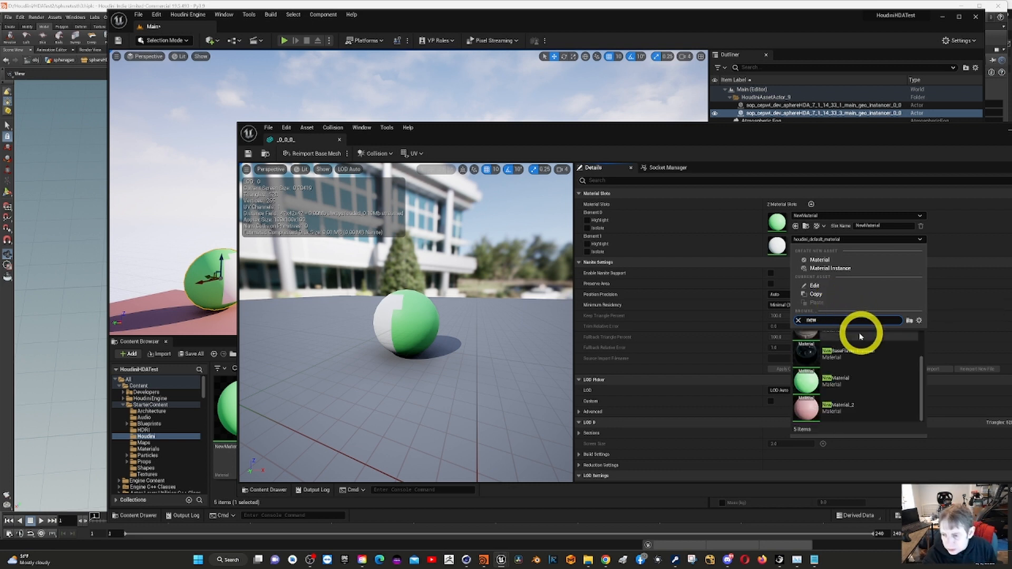
pyautogui.click(802, 410)
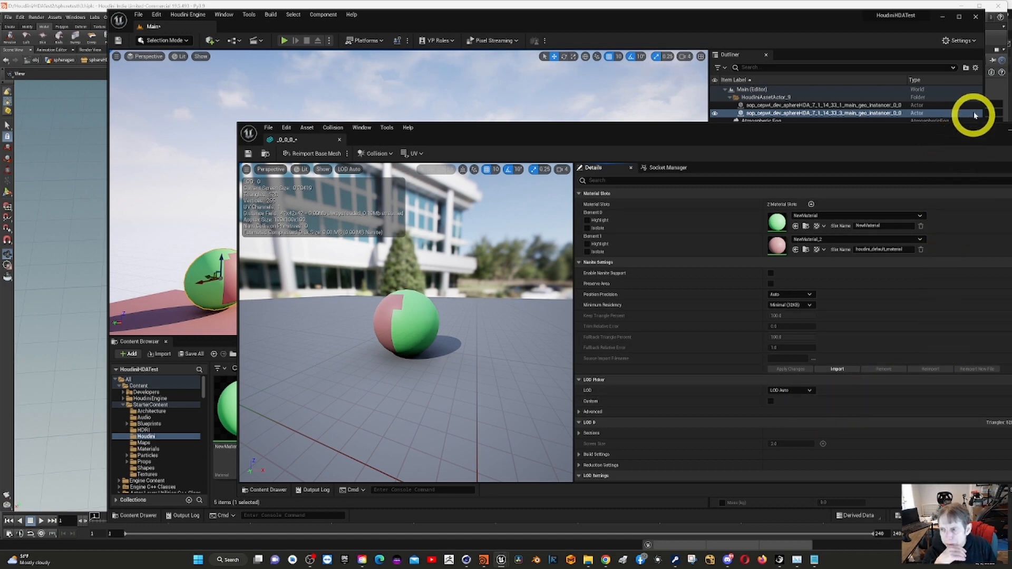
pyautogui.moveTo(885, 137); pyautogui.dragTo(750, 185)
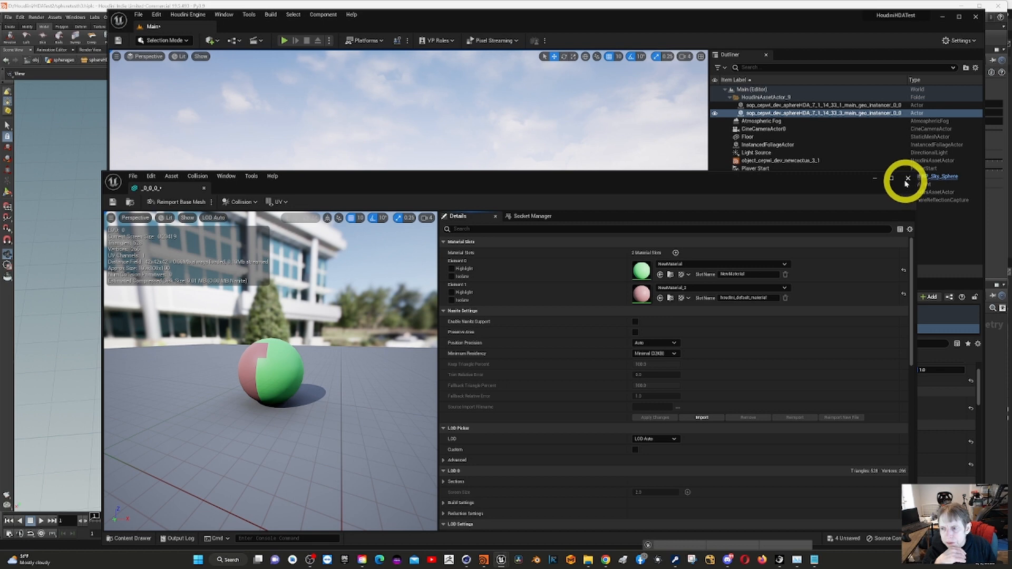
pyautogui.click(908, 180)
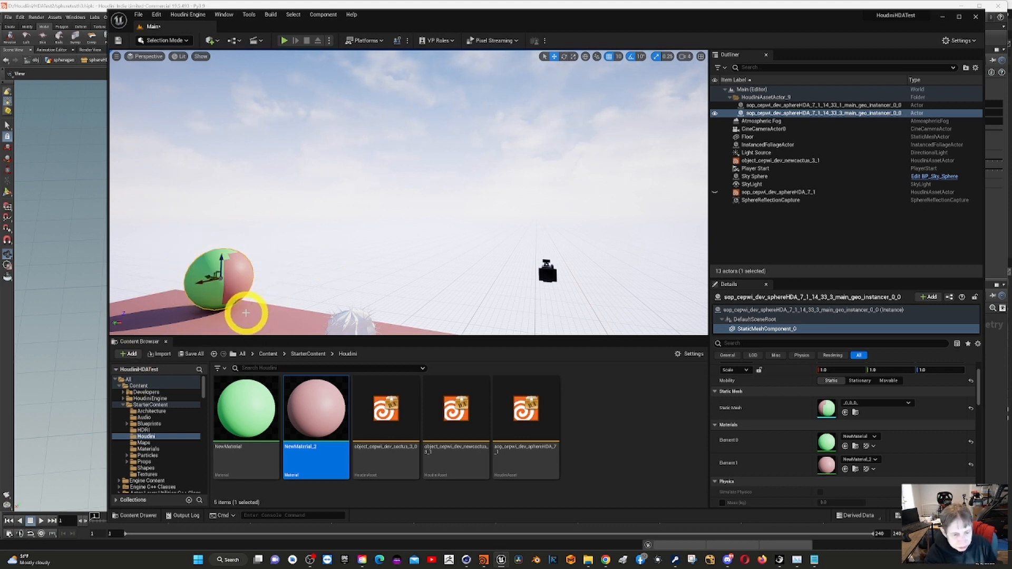
# - Frame the two-material baked sphere on the floor and save the level with all modified assets
pyautogui.moveTo(247, 313); pyautogui.dragTo(176, 295)
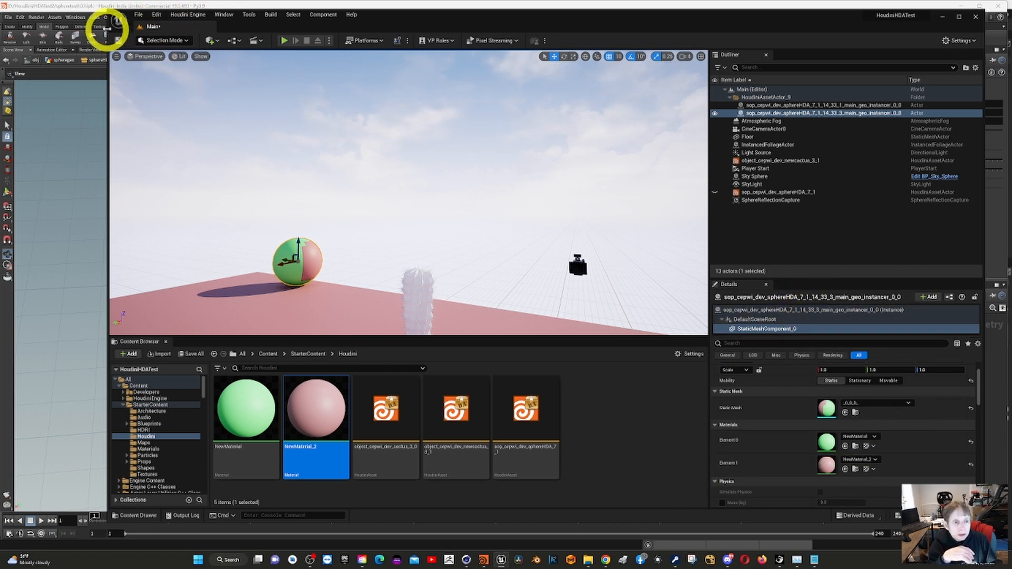
pyautogui.click(139, 14)
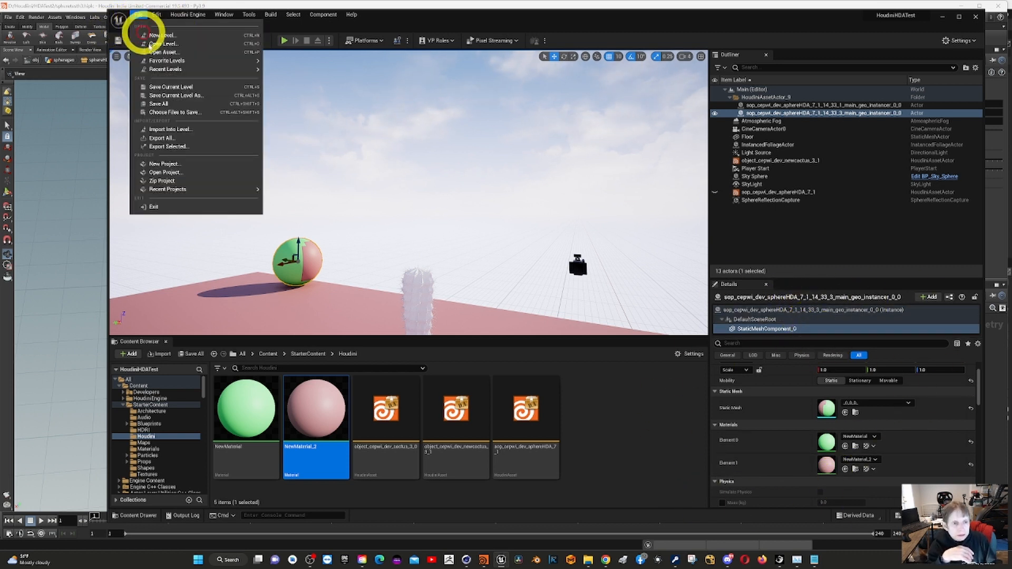
pyautogui.click(182, 106)
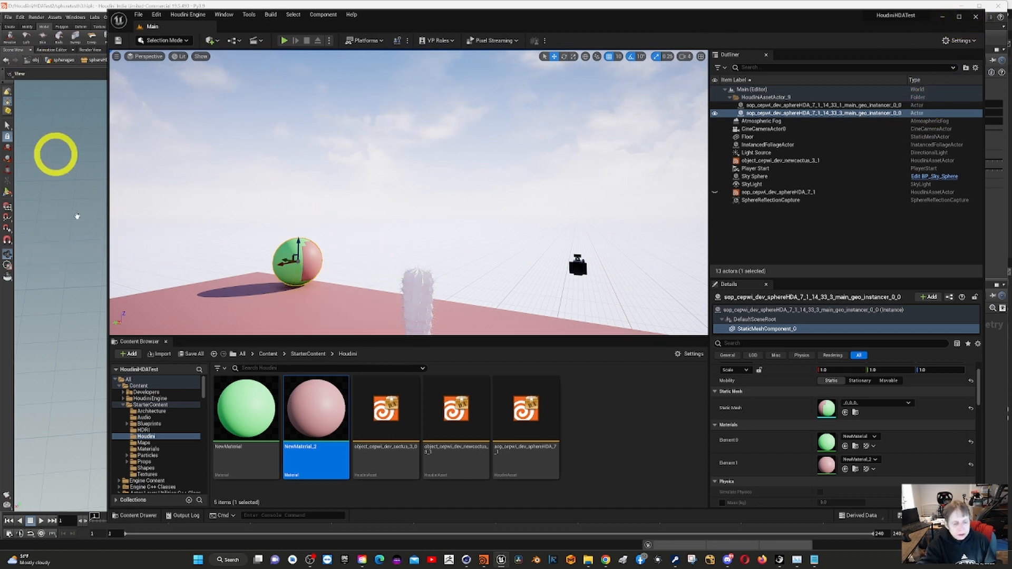
# - Switch to Cinema 4D and move the Redshift RenderView aside to examine the imported sphere and its render
pyautogui.moveTo(466, 560)
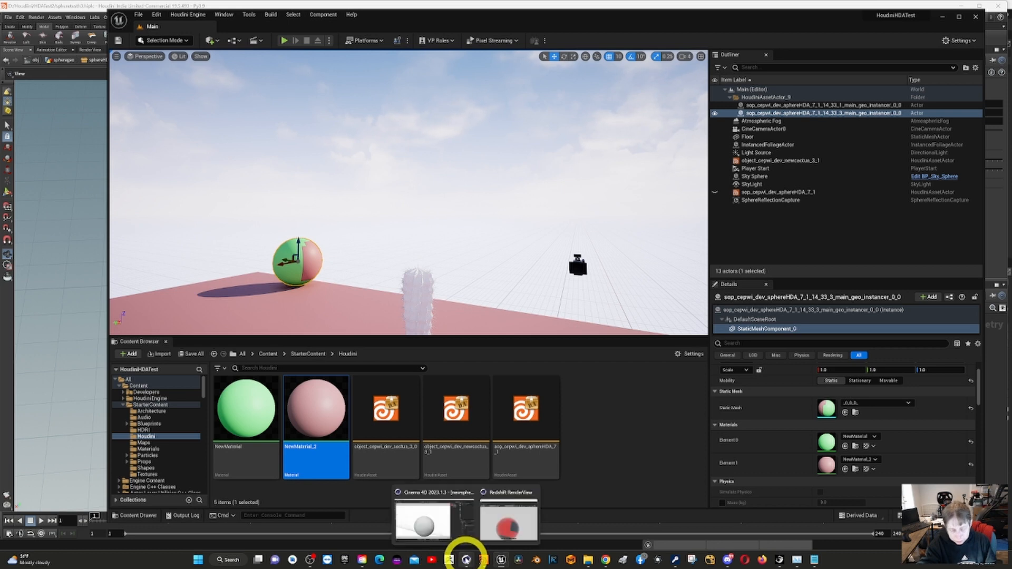
pyautogui.click(421, 520)
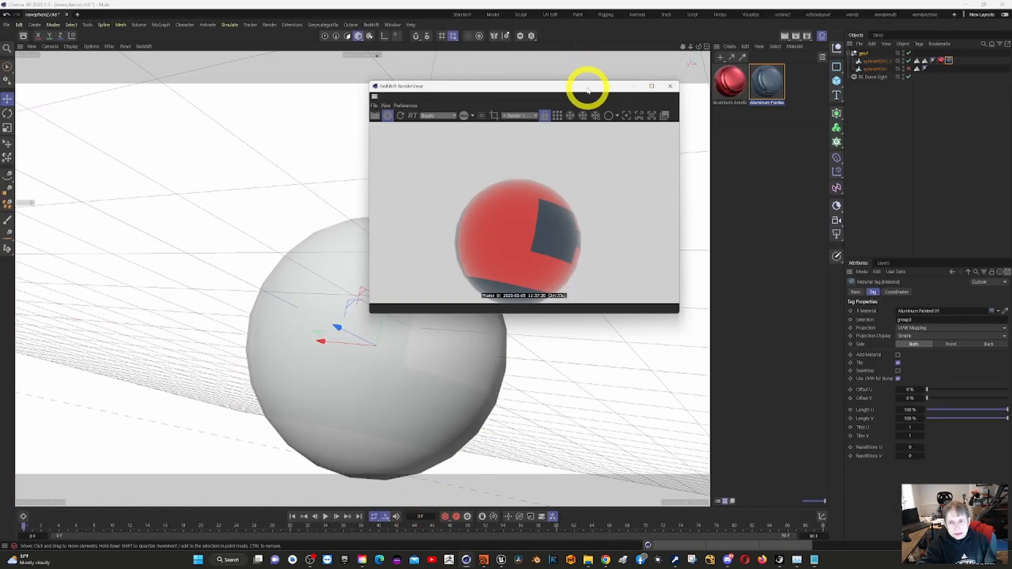
pyautogui.moveTo(588, 90); pyautogui.dragTo(808, 290)
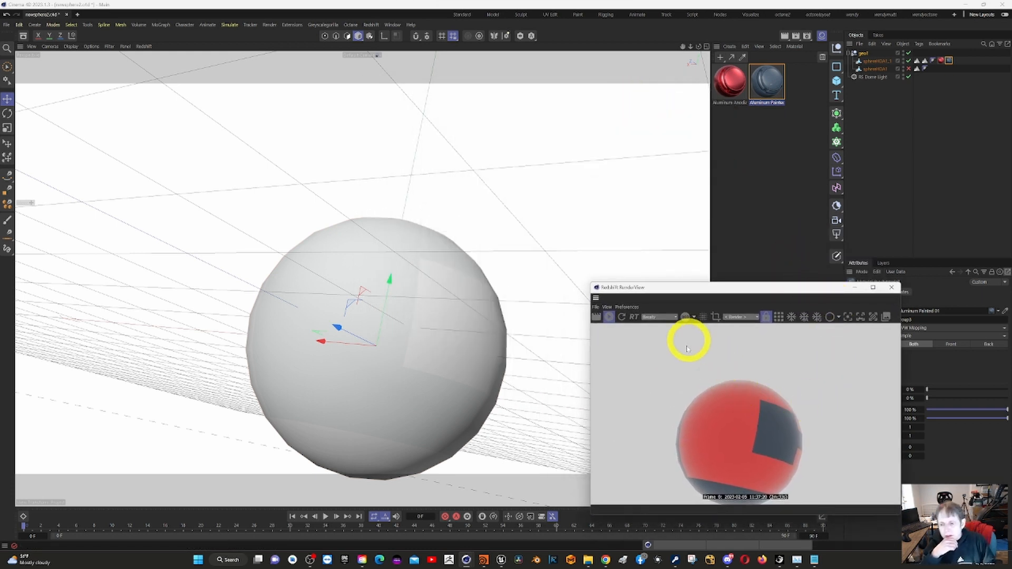
pyautogui.moveTo(723, 287); pyautogui.dragTo(736, 214)
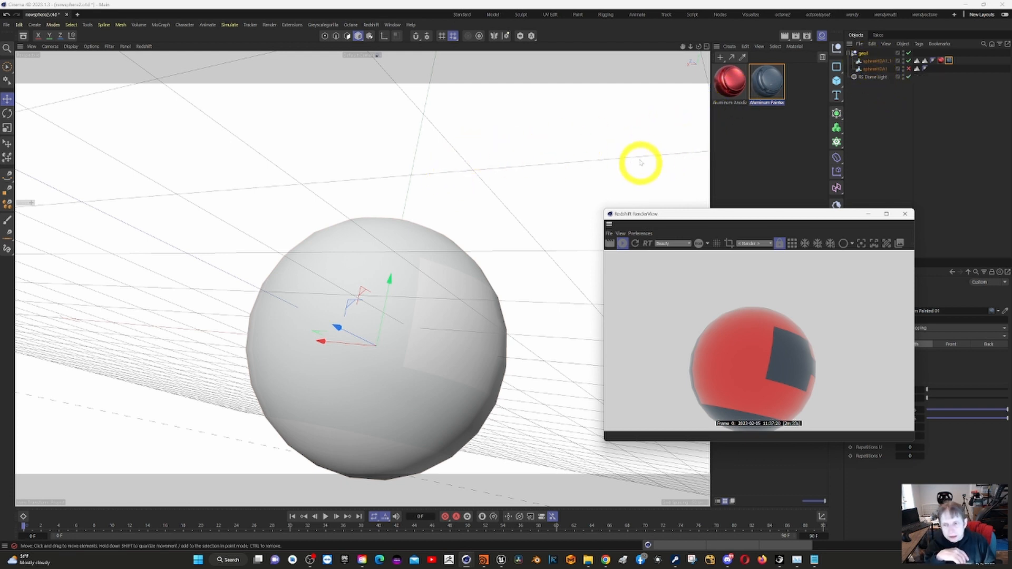
# - Switch to Houdini and open the test71 scene containing the sphere asset and Alembic output node
pyautogui.click(483, 560)
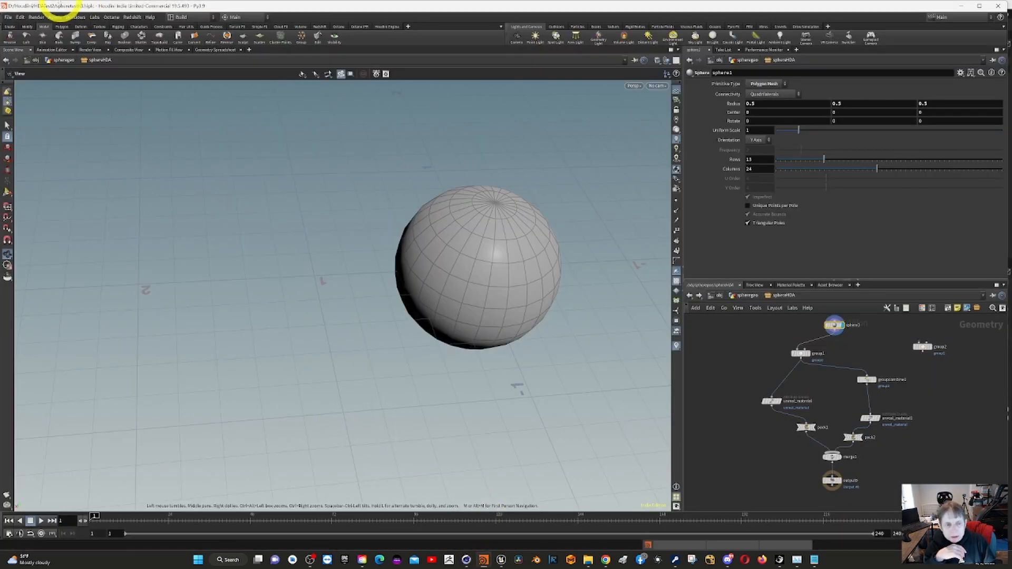
pyautogui.click(11, 21)
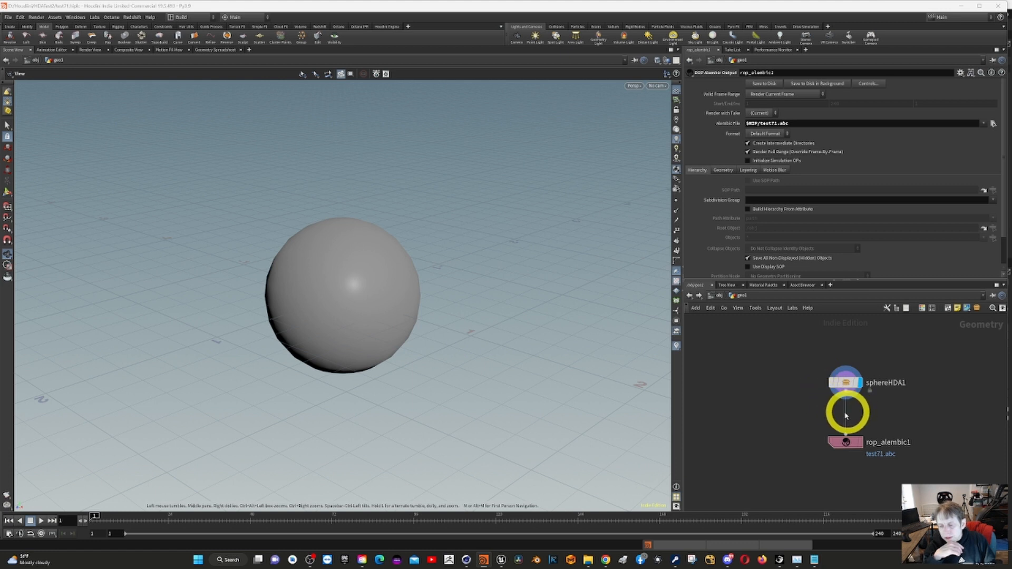
# - Replace the sphereHDA1 node with a fresh Spherehda digital asset and wire its output into rop_alembic1
pyautogui.click(846, 390)
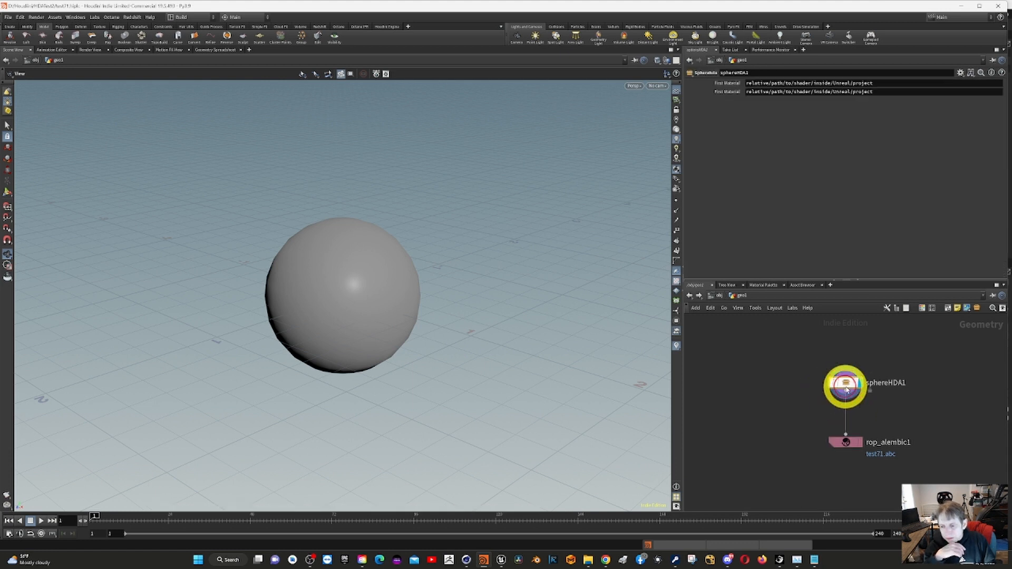
pyautogui.press('Delete')
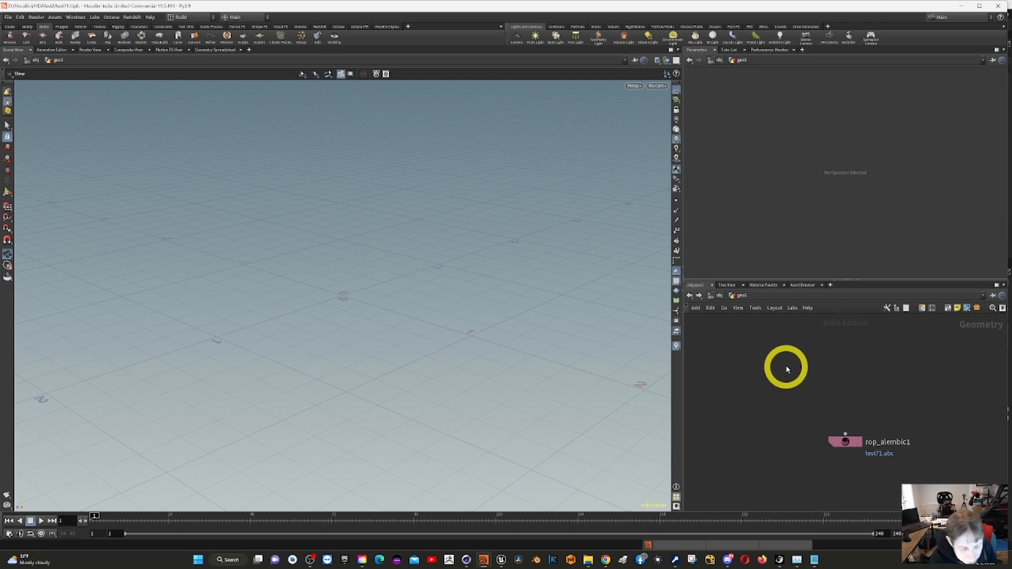
pyautogui.press('Tab')
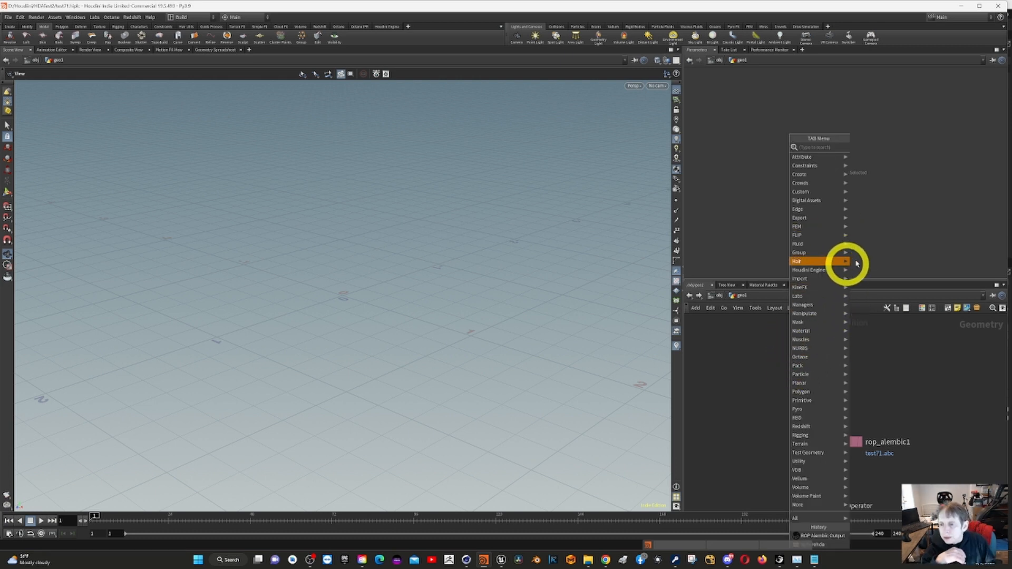
pyautogui.moveTo(826, 206)
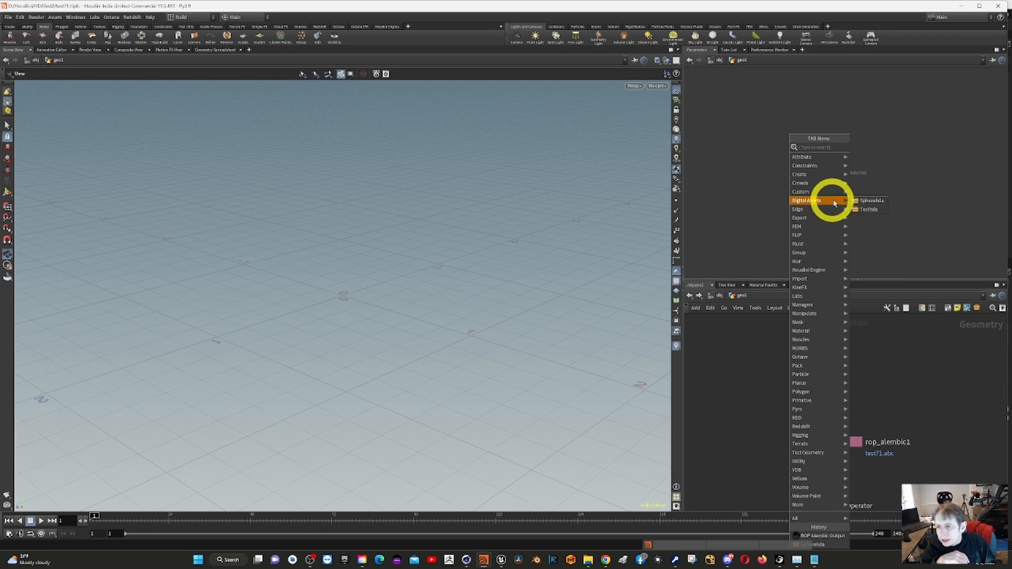
pyautogui.click(871, 203)
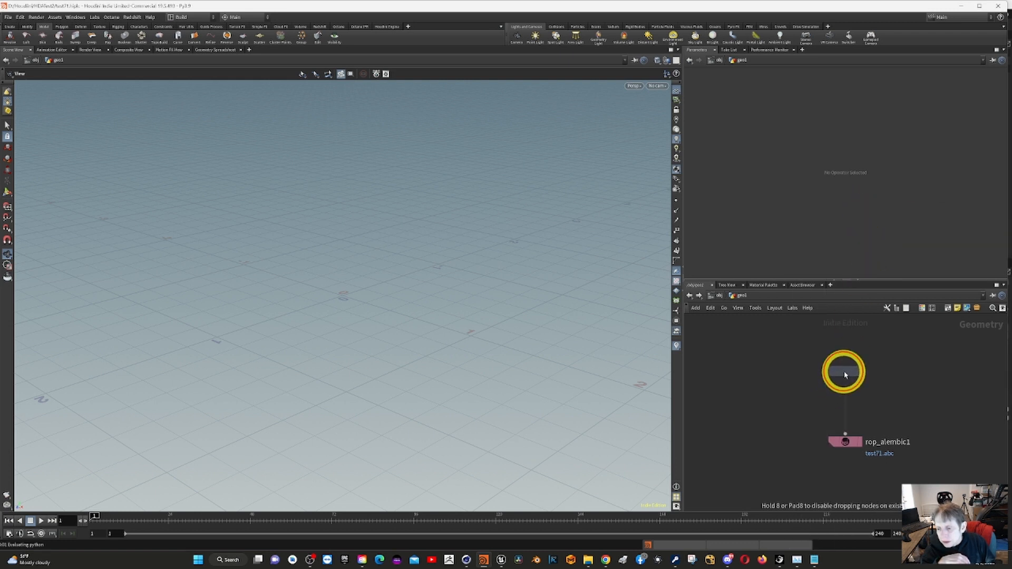
pyautogui.click(845, 375)
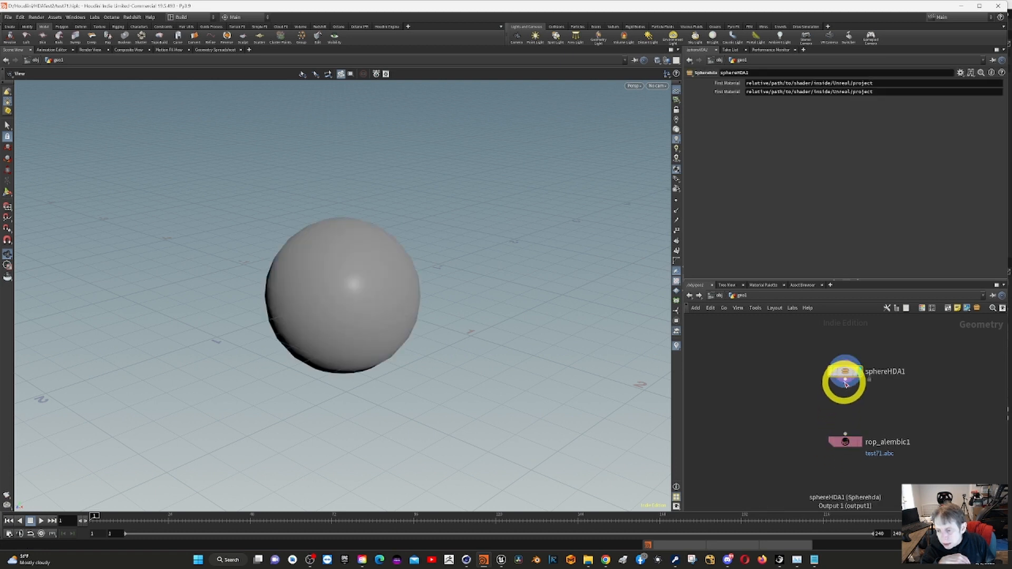
pyautogui.moveTo(845, 381); pyautogui.dragTo(854, 441)
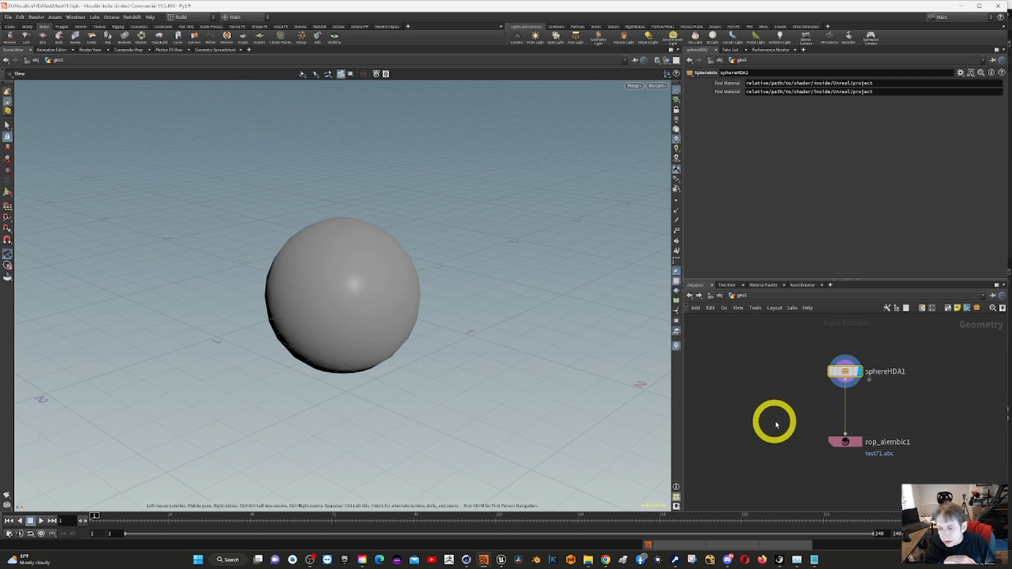
# - Set the rop_alembic1 node's Alembic file to $HIP/test71a.abc
pyautogui.click(846, 442)
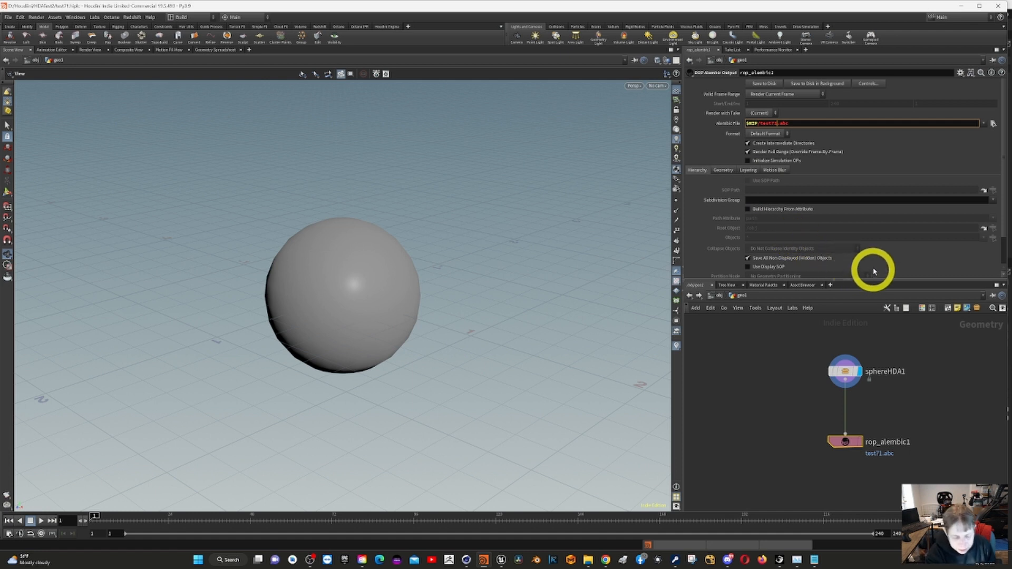
pyautogui.write('a')
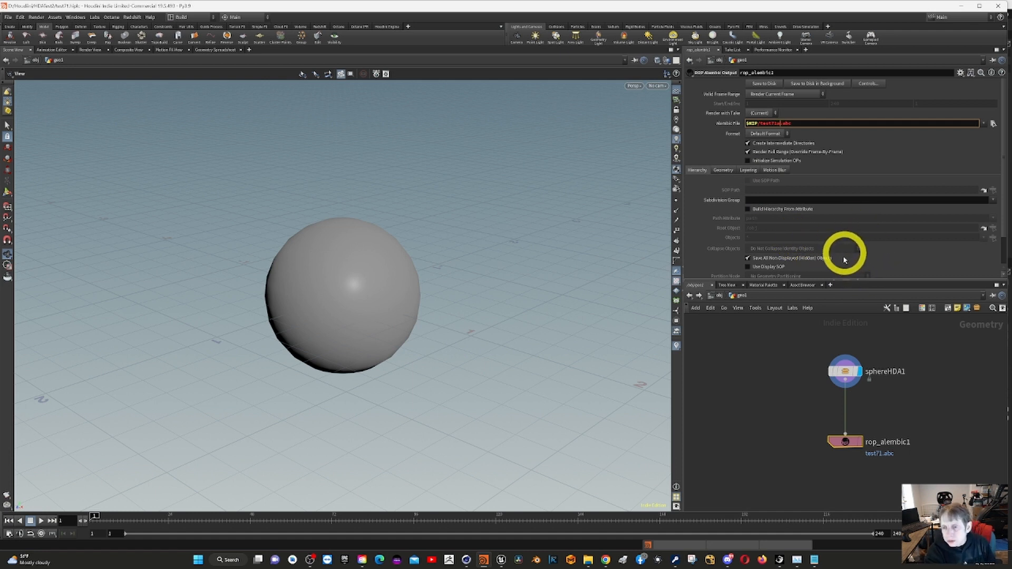
pyautogui.click(910, 156)
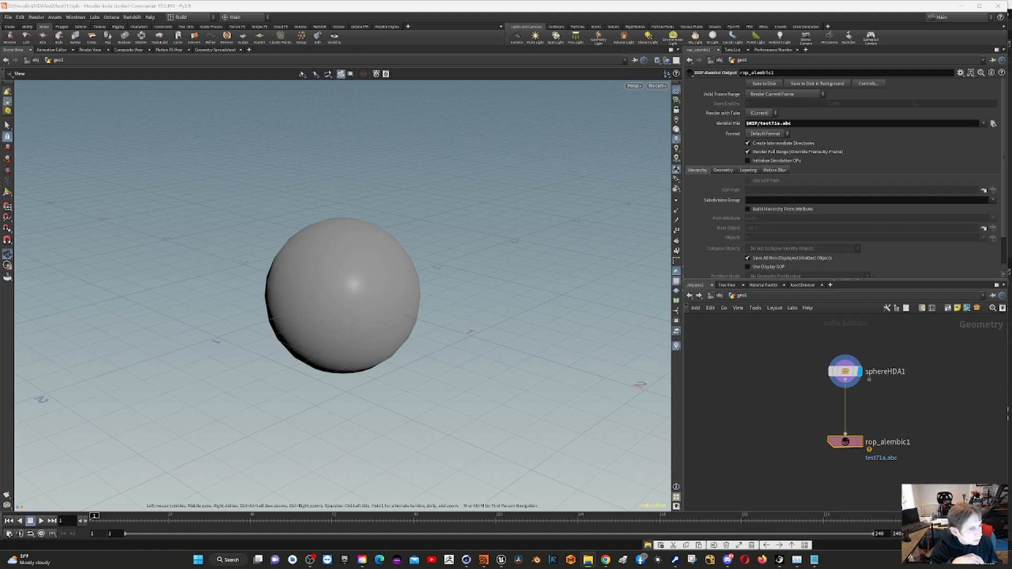
# - Check the HDATest2 folder for the exported test71a.abc file
pyautogui.moveTo(0, 179); pyautogui.dragTo(606, 181)
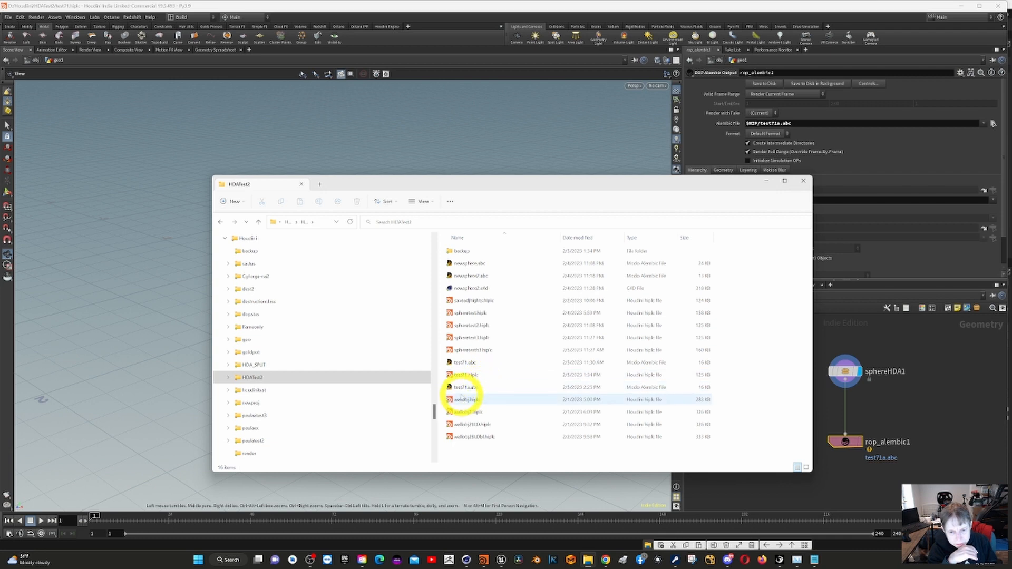
pyautogui.moveTo(461, 188); pyautogui.dragTo(0, 142)
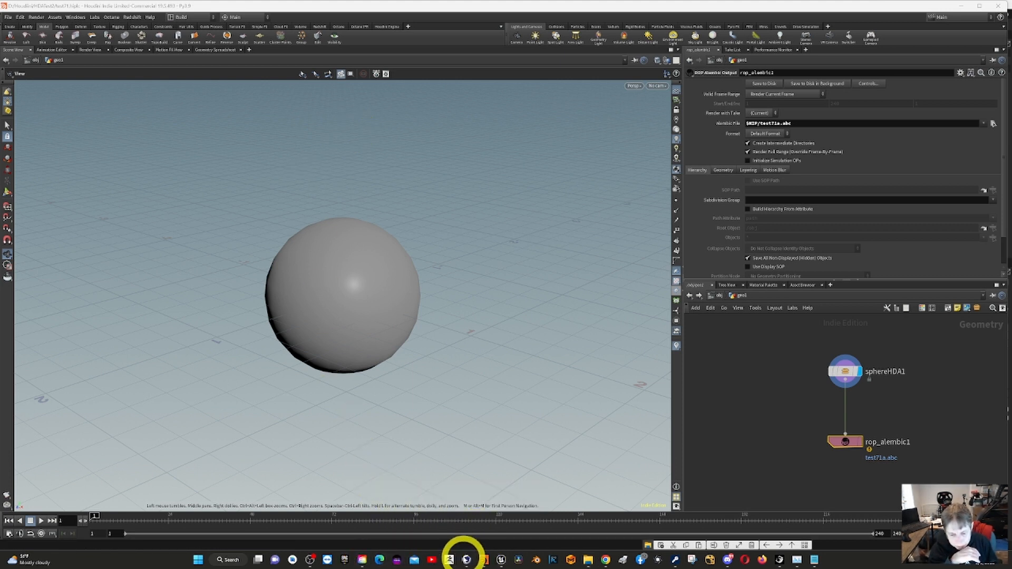
# - Switch to Cinema 4D, close the Redshift RenderView and delete the old geo1 Alembic object
pyautogui.moveTo(466, 560)
pyautogui.click(453, 532)
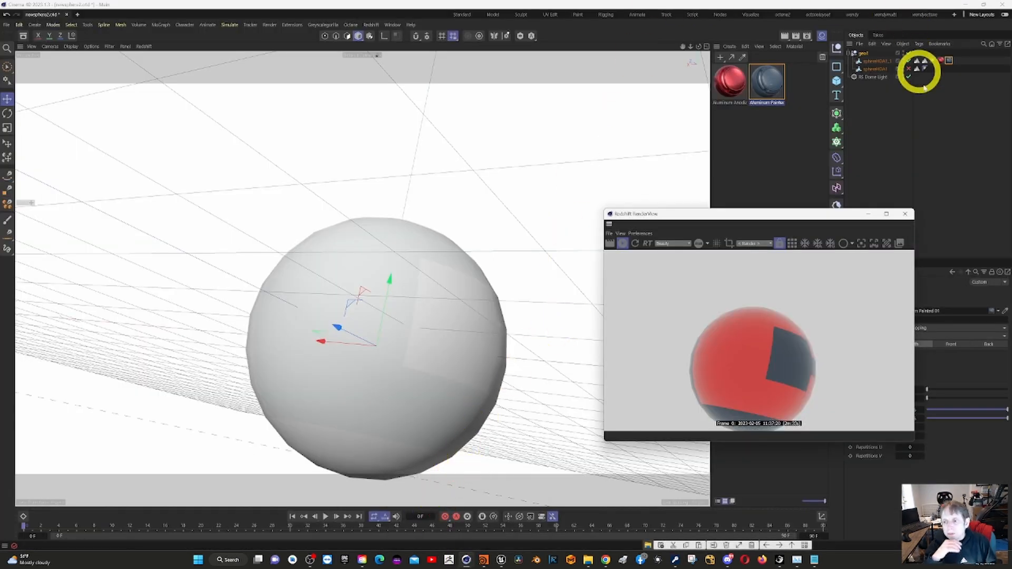
pyautogui.click(906, 215)
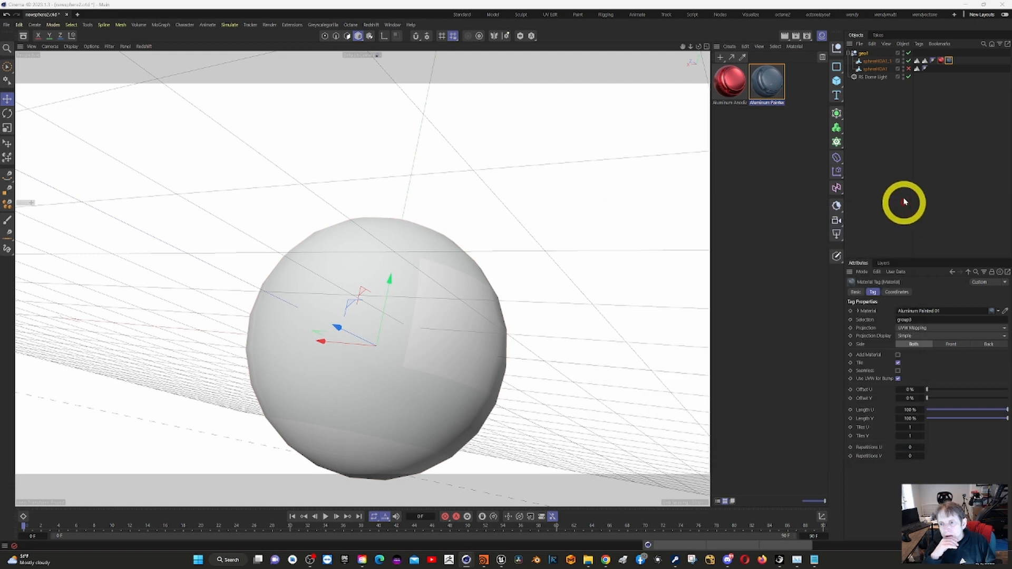
pyautogui.click(866, 55)
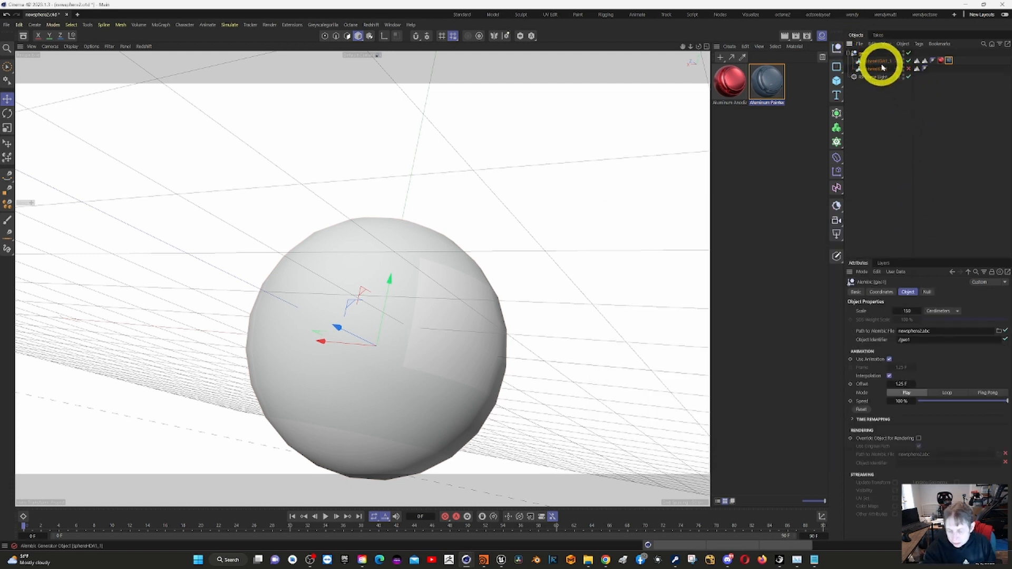
pyautogui.press('Delete')
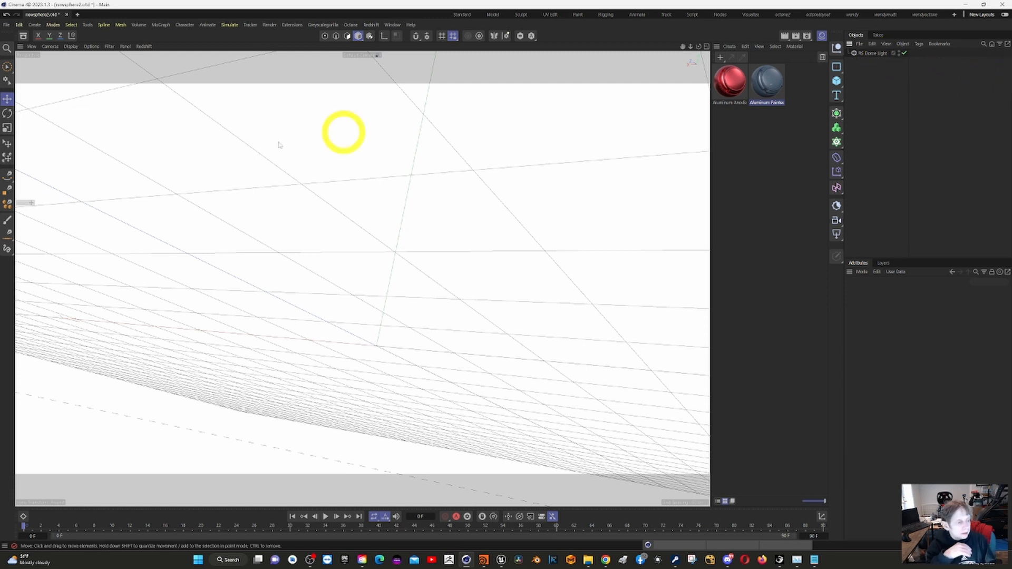
# - Merge test71a.abc into the project using the existing Alembic import settings
pyautogui.click(7, 26)
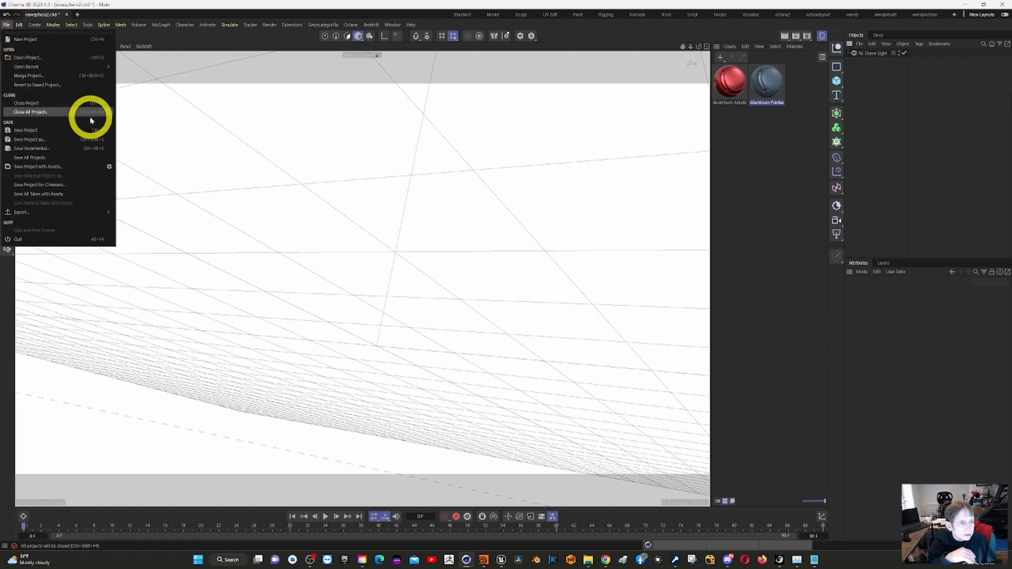
pyautogui.click(65, 81)
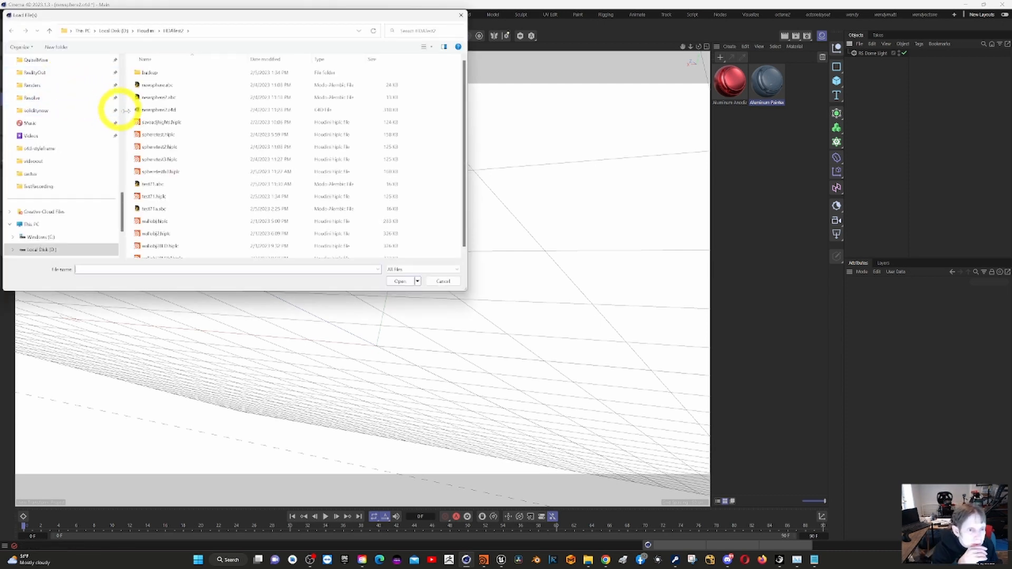
pyautogui.click(158, 209)
pyautogui.click(399, 282)
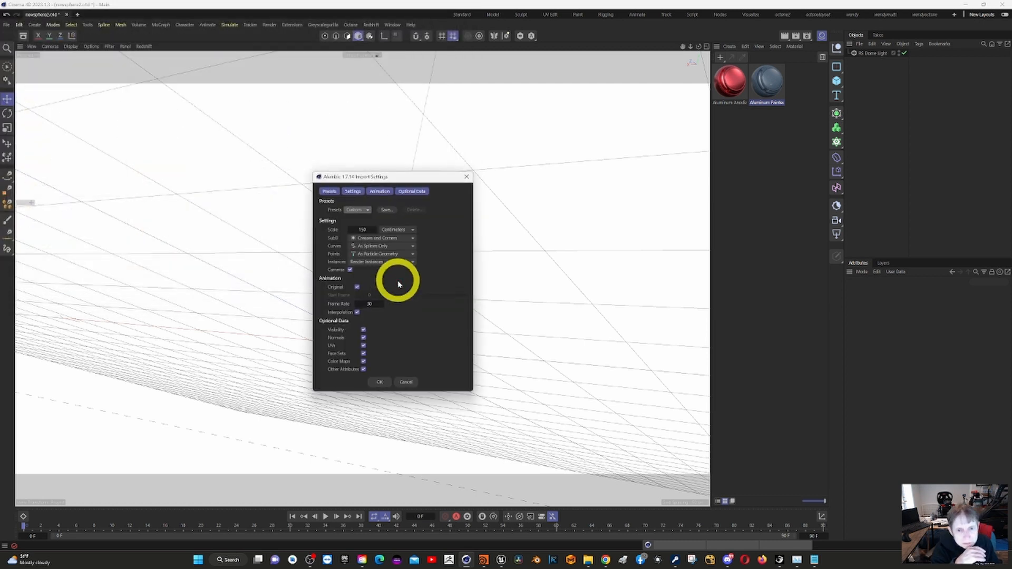
pyautogui.click(380, 382)
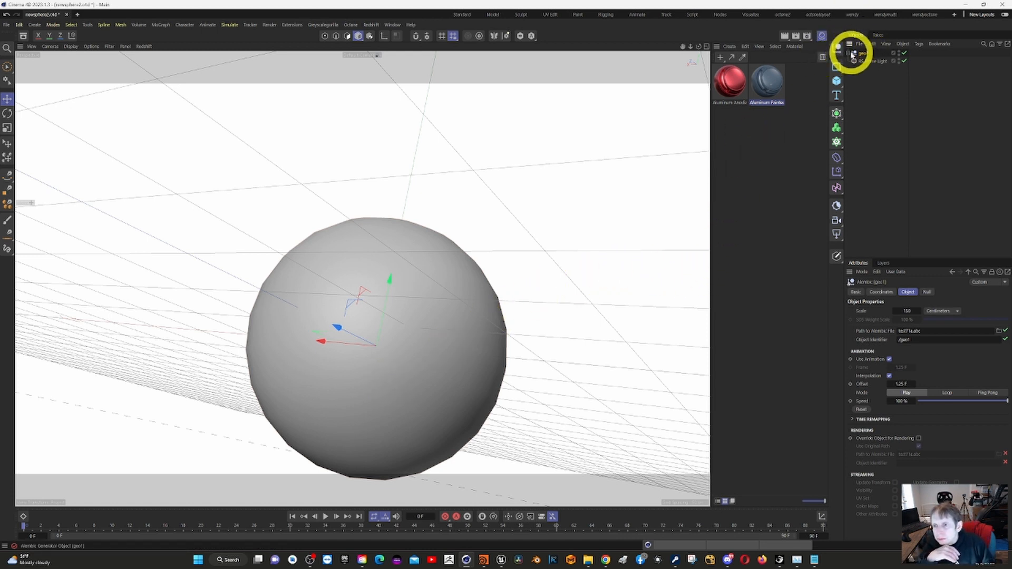
# - Disable sphereHDA1 under geo1 and apply the Aluminum Anodized and Aluminum Painted materials to the other sphere object
pyautogui.click(851, 53)
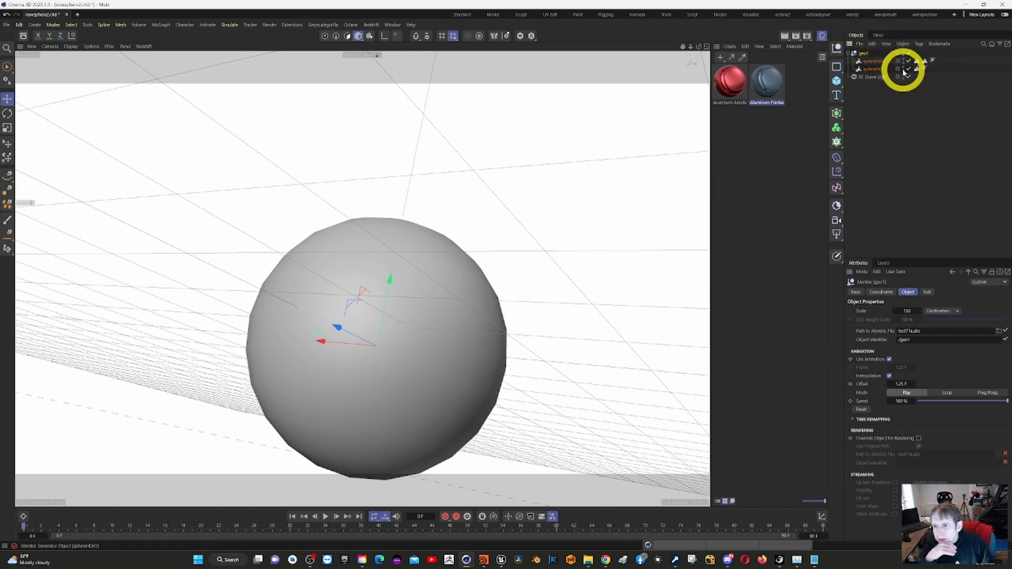
pyautogui.click(909, 69)
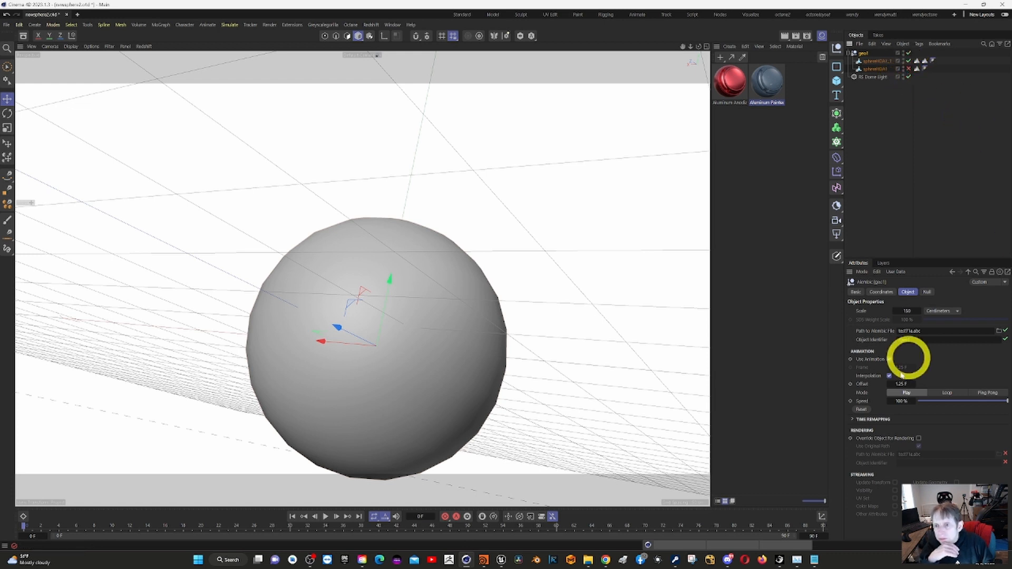
pyautogui.moveTo(731, 77); pyautogui.dragTo(875, 63)
pyautogui.moveTo(773, 85)
pyautogui.mouseDown()
pyautogui.moveTo(931, 59)
pyautogui.moveTo(872, 66)
pyautogui.moveTo(876, 53)
pyautogui.moveTo(925, 64)
pyautogui.mouseUp()
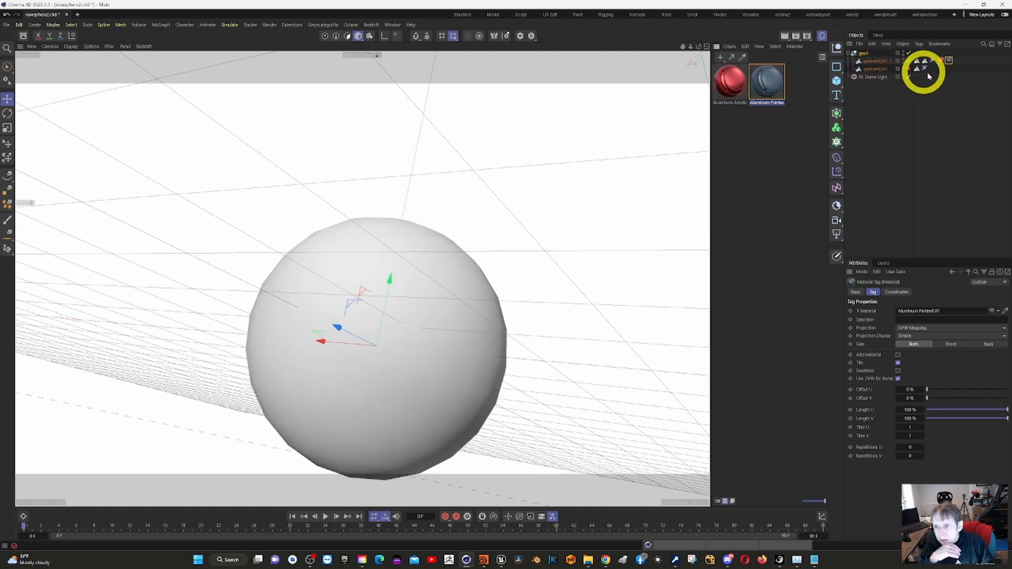
# - Restrict the Aluminum Anodized material to group1 and the Aluminum Painted material to the sphere's second group selection
pyautogui.click(942, 61)
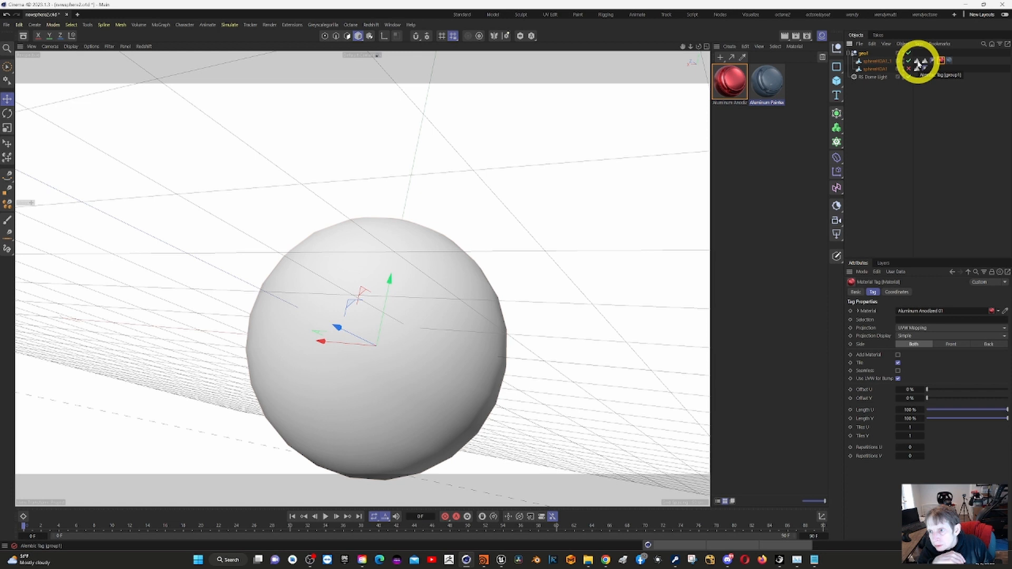
pyautogui.moveTo(918, 64); pyautogui.dragTo(912, 320)
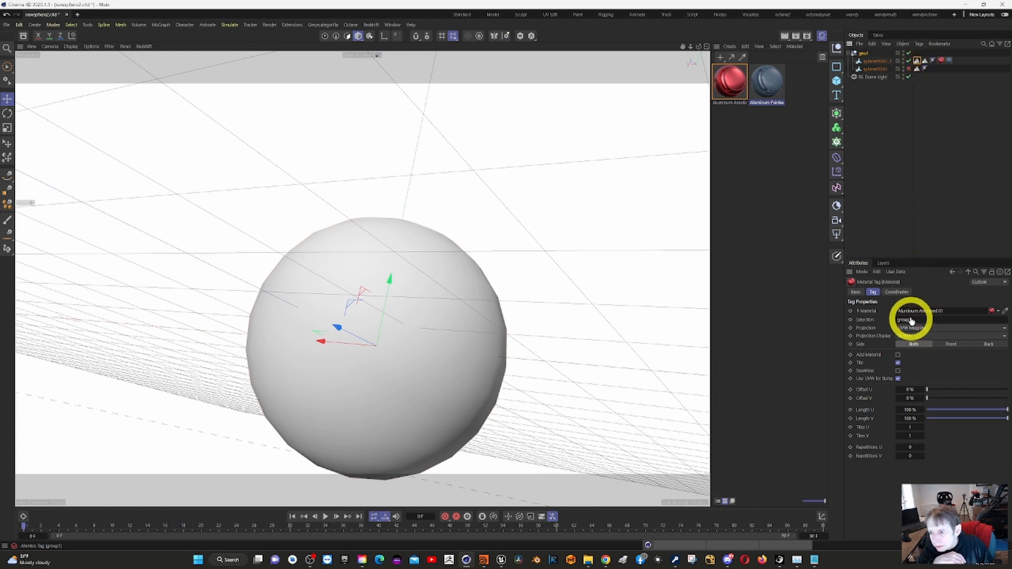
pyautogui.click(950, 62)
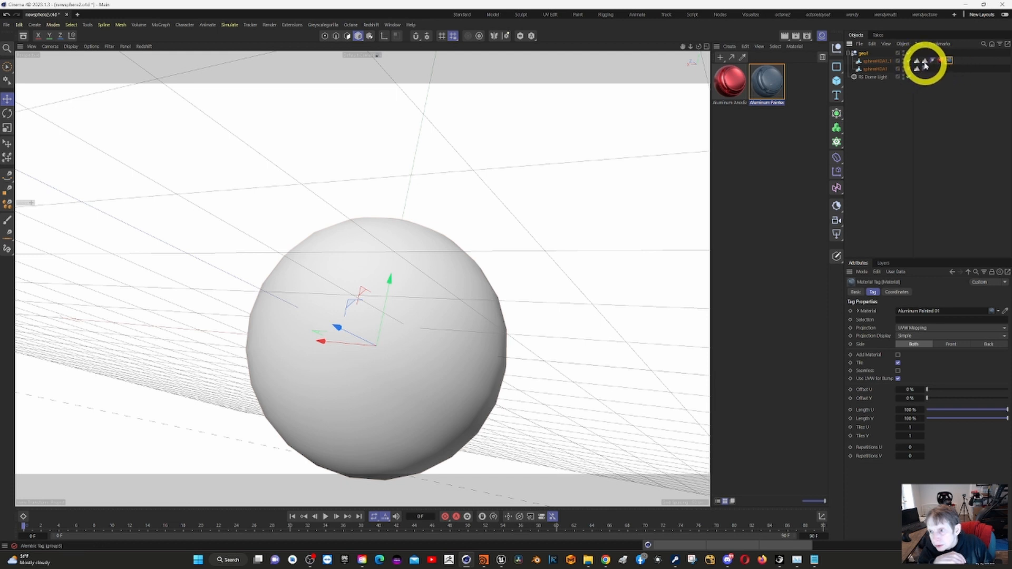
pyautogui.moveTo(925, 65); pyautogui.dragTo(940, 322)
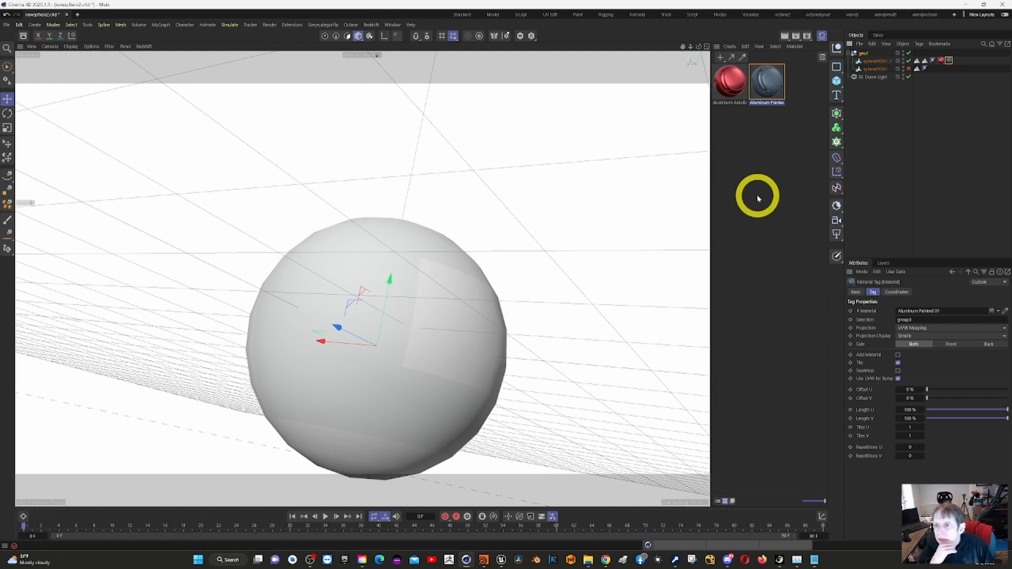
# - Open the Redshift RenderView and start an interactive render of the sphere
pyautogui.click(372, 25)
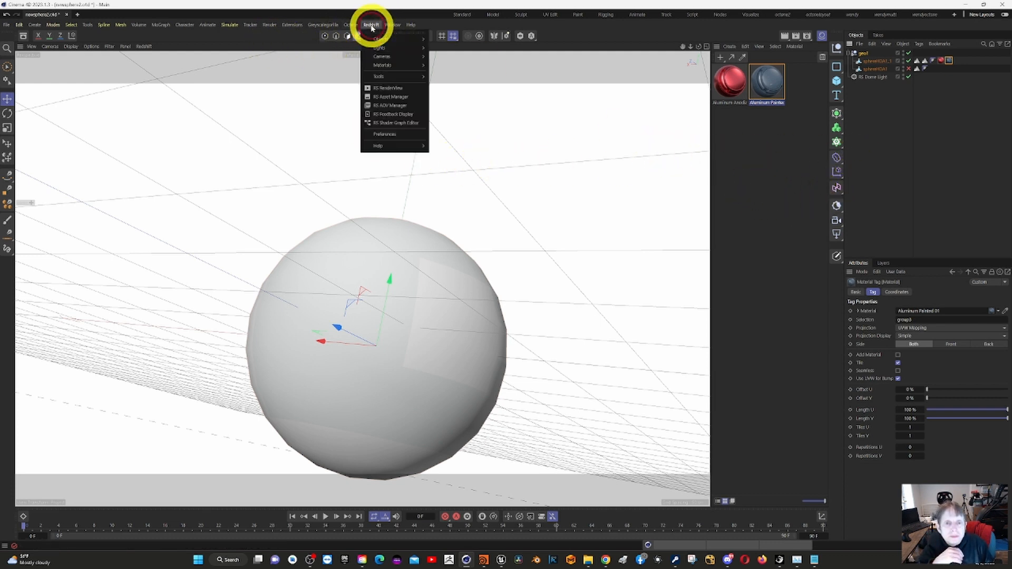
pyautogui.click(396, 89)
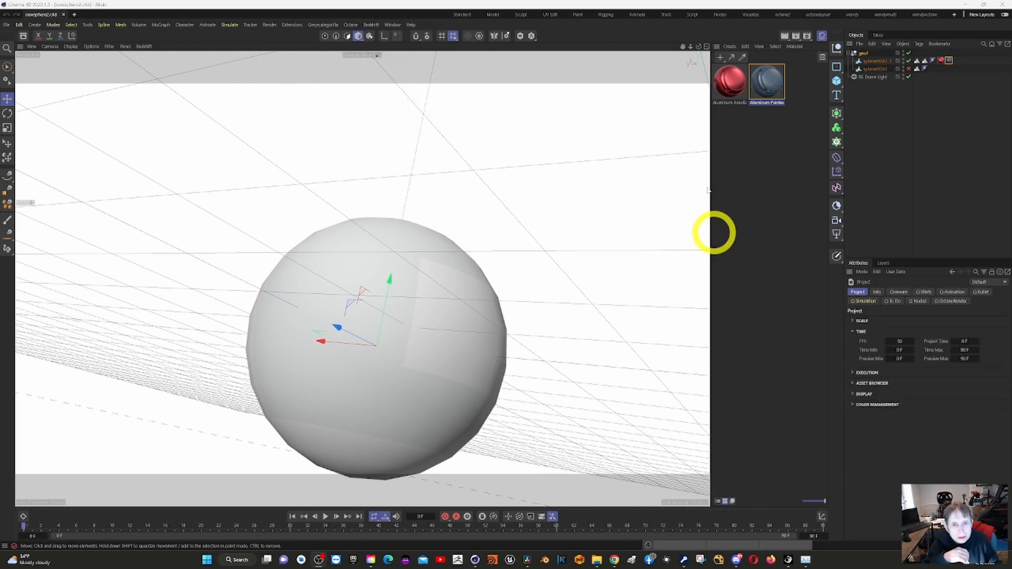
pyautogui.click(370, 25)
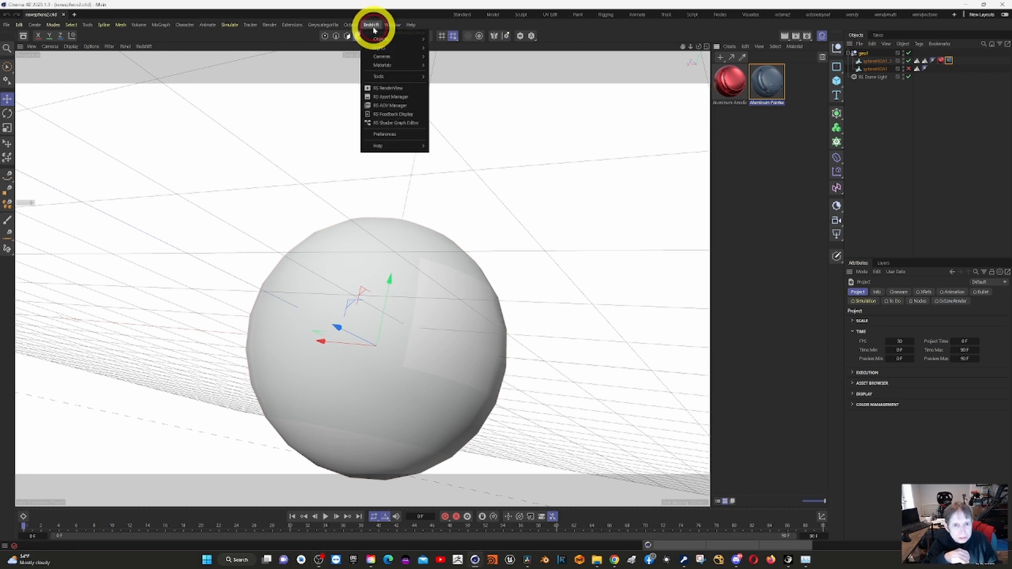
pyautogui.click(396, 91)
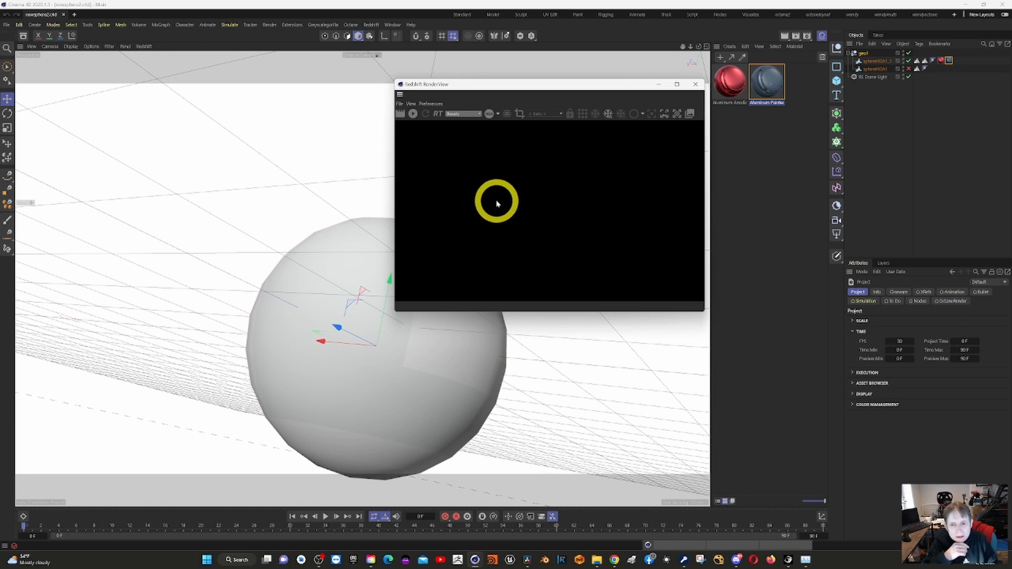
pyautogui.click(415, 117)
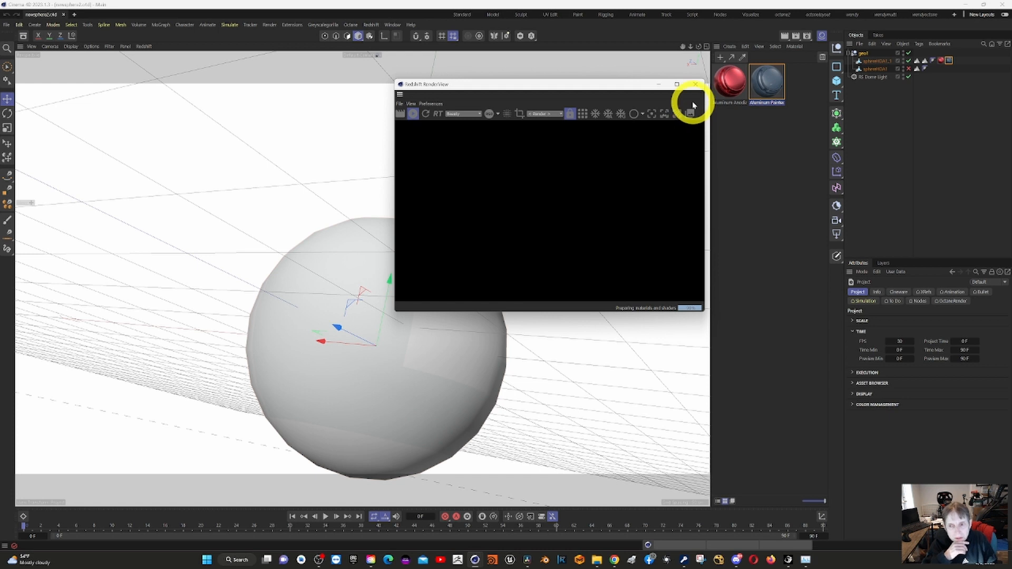